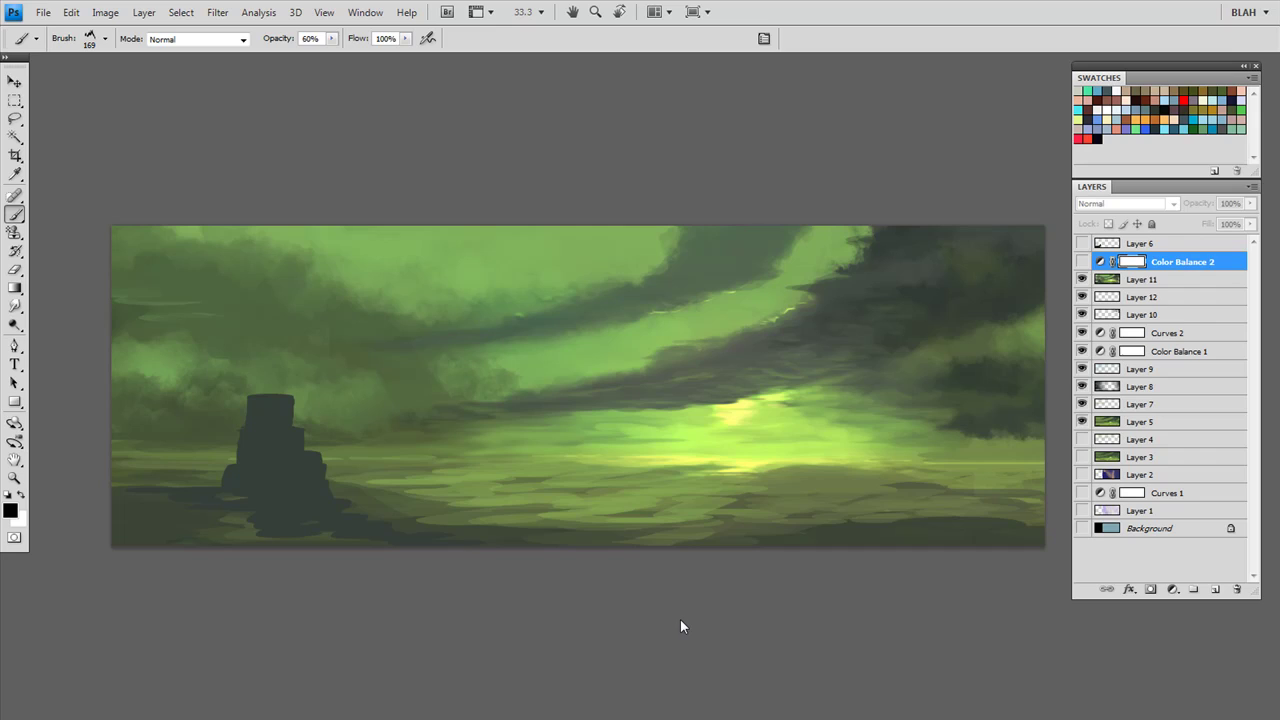
Step: Toggle Color Balance 2 on and off to compare the blue-yellow version with the green original
{"action": "left_click", "coordinate": [1083, 261]}
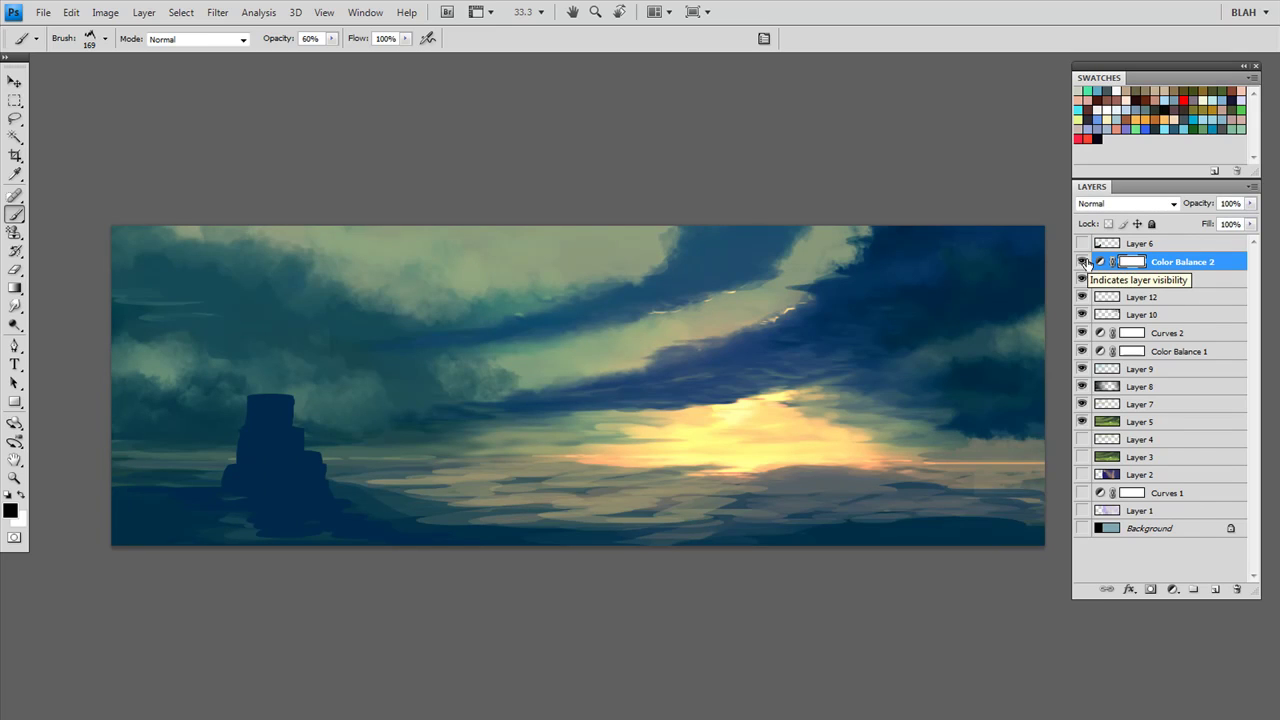
{"action": "left_click", "coordinate": [1083, 261]}
{"action": "left_click", "coordinate": [1083, 261]}
{"action": "left_click", "coordinate": [1083, 261]}
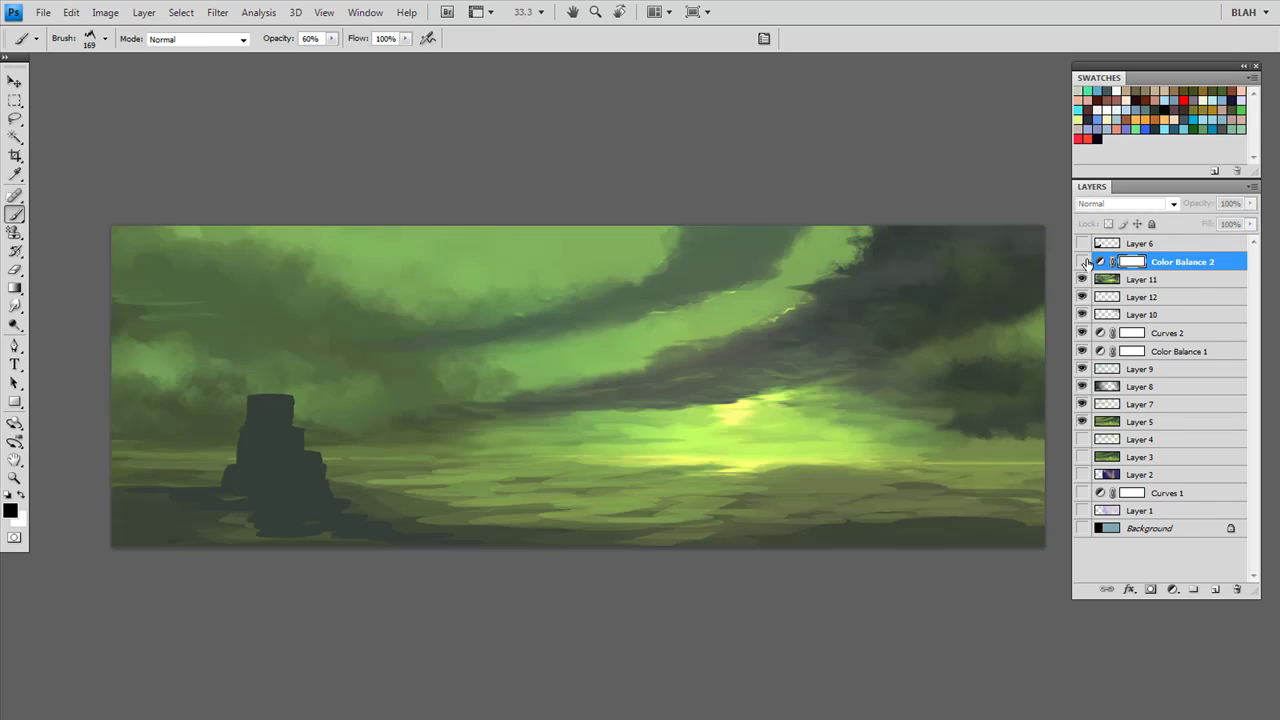
{"action": "left_click", "coordinate": [1083, 261]}
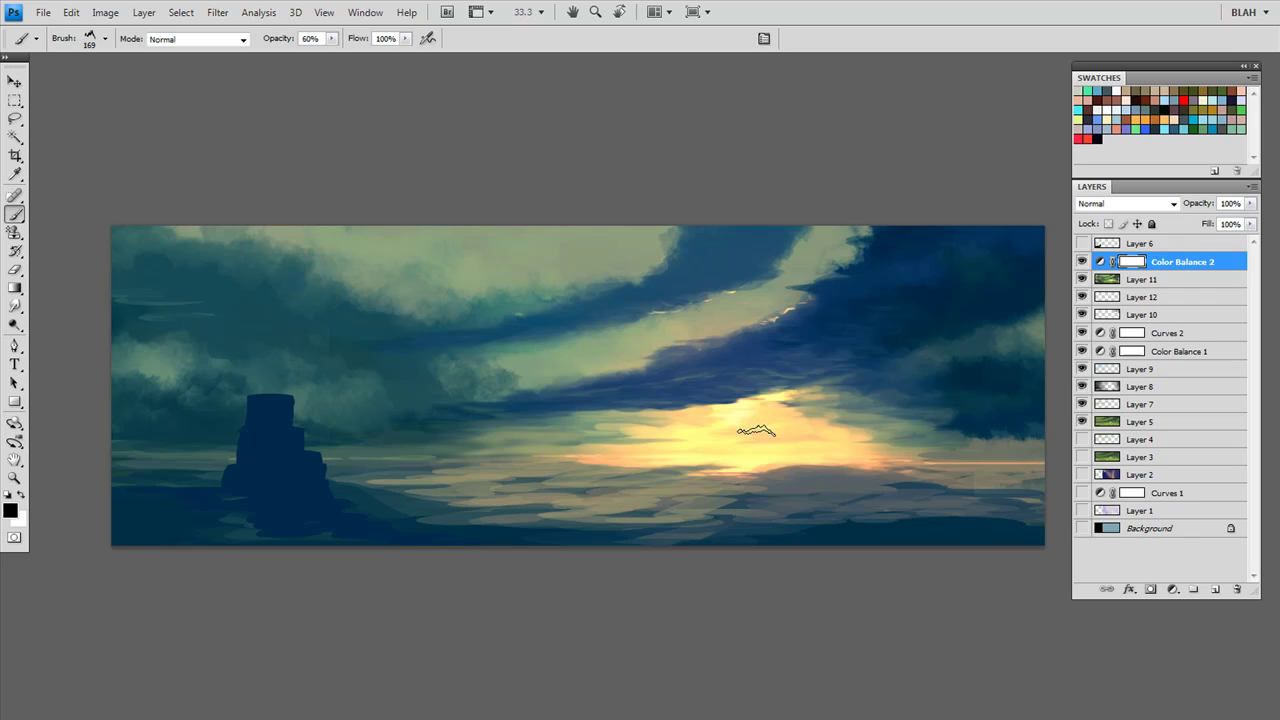
{"action": "left_click", "coordinate": [1081, 261]}
{"action": "left_click", "coordinate": [1082, 261]}
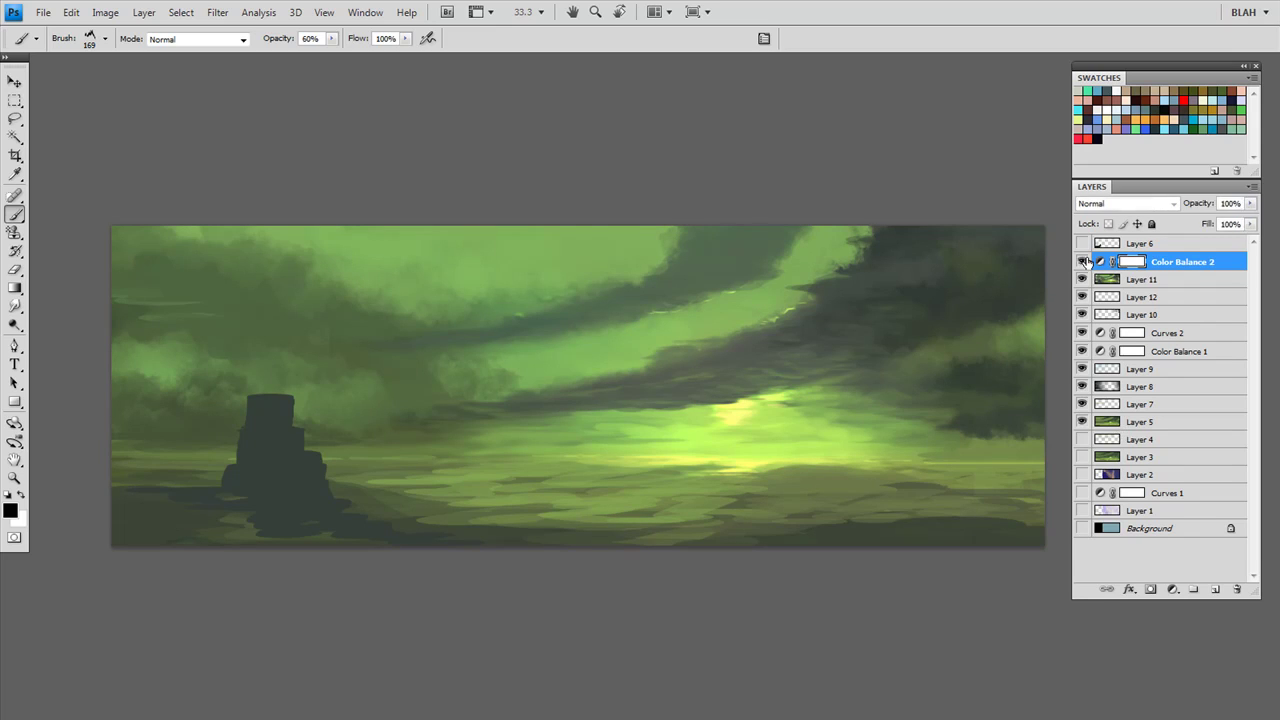
{"action": "left_click", "coordinate": [1082, 261]}
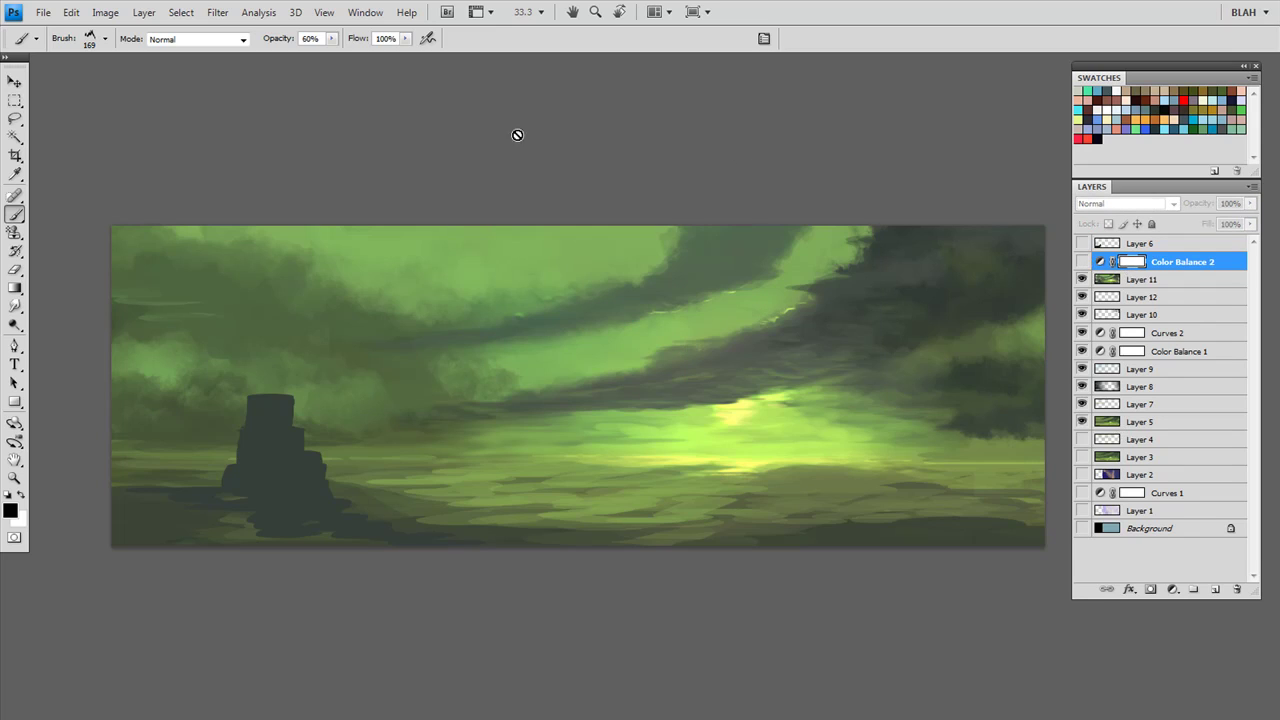
Step: Add a new Color Balance adjustment layer, Color Balance 3, from the Layer menu
{"action": "left_click", "coordinate": [186, 13]}
{"action": "mouse_move", "coordinate": [146, 13]}
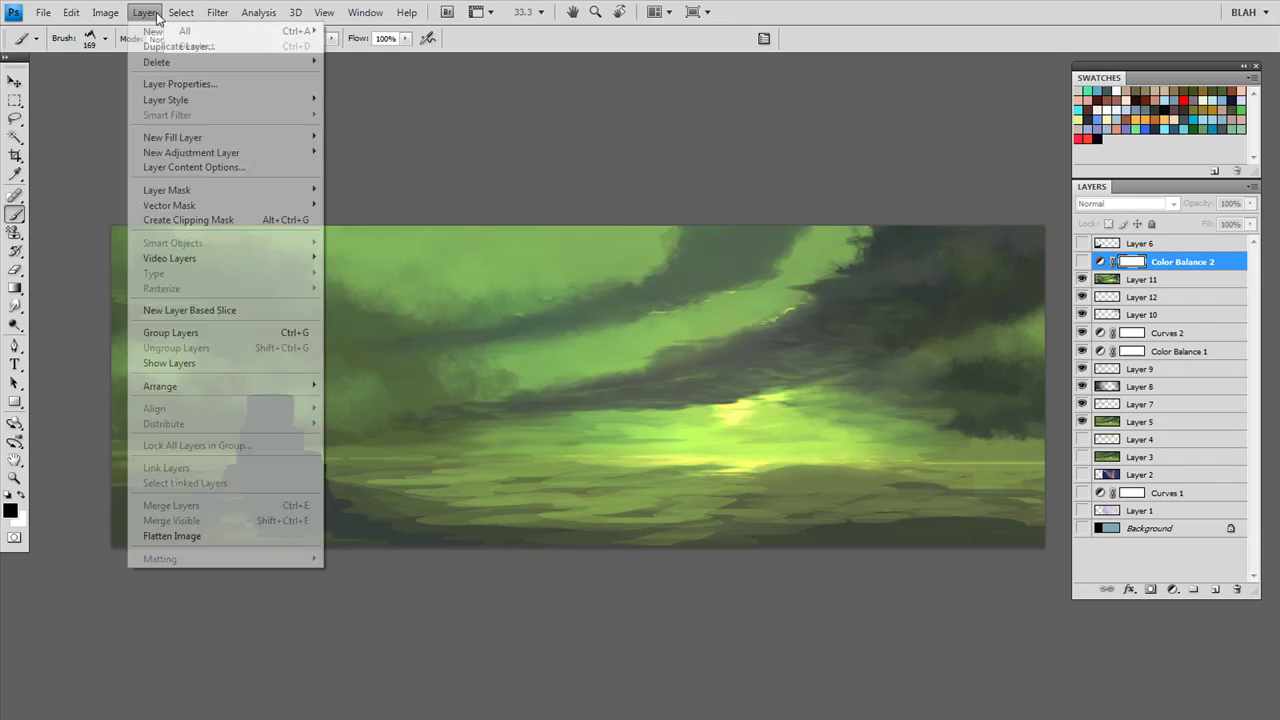
{"action": "mouse_move", "coordinate": [176, 155]}
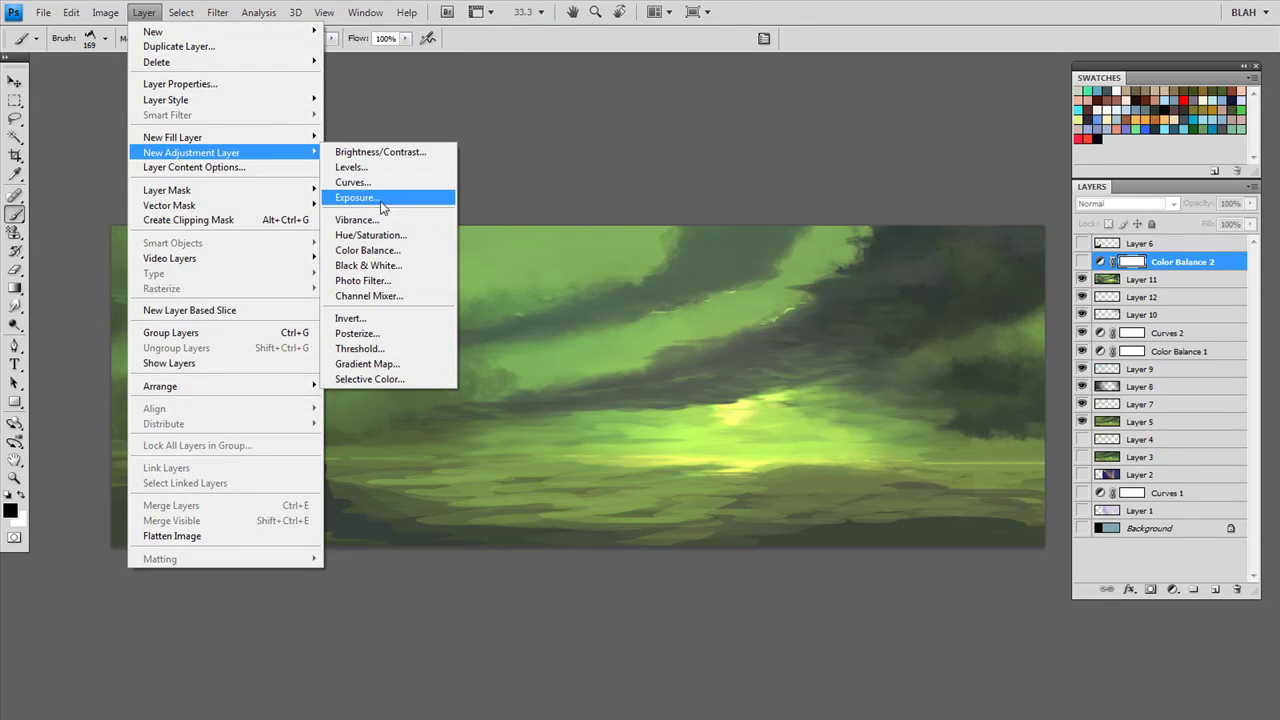
{"action": "left_click", "coordinate": [390, 251]}
{"action": "left_click", "coordinate": [766, 218]}
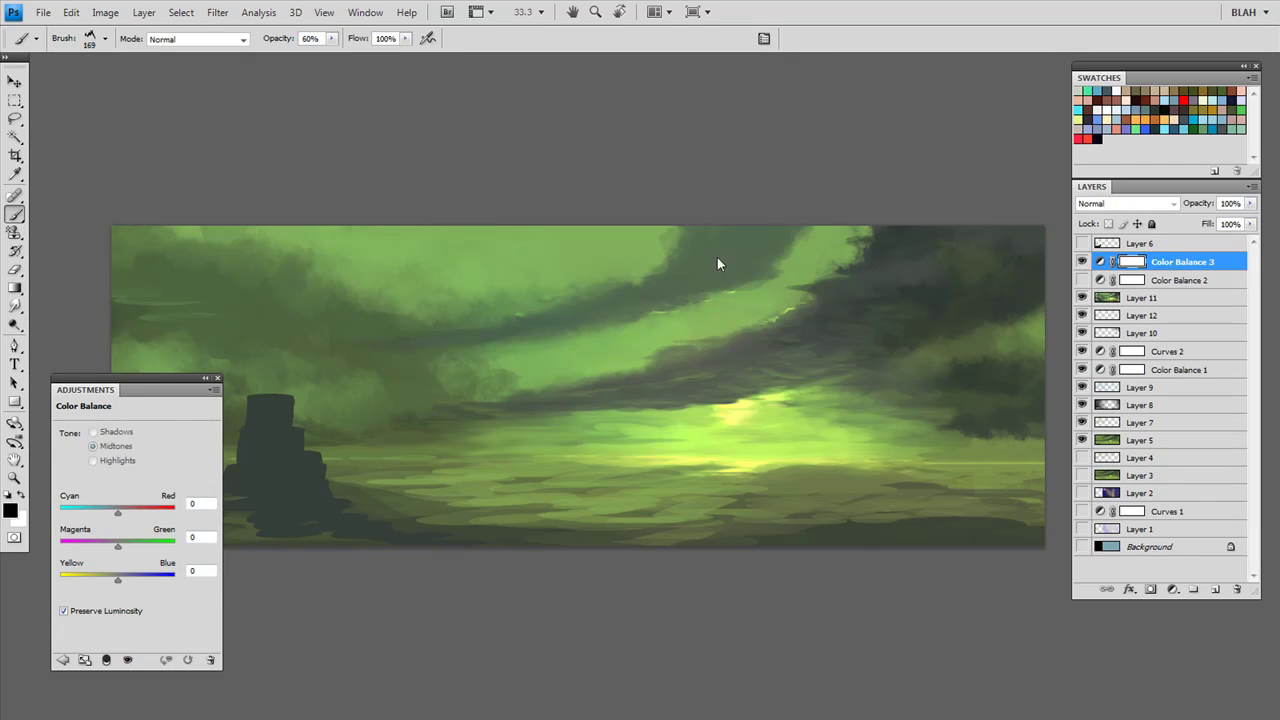
Step: Set Color Balance 3 midtones to +33, -36, +23 and shadows Cyan-Red to +5
{"action": "left_click_drag", "start_coordinate": [176, 379], "coordinate": [776, 356]}
{"action": "left_click_drag", "start_coordinate": [540, 417], "coordinate": [497, 277]}
{"action": "left_click_drag", "start_coordinate": [745, 356], "coordinate": [917, 388]}
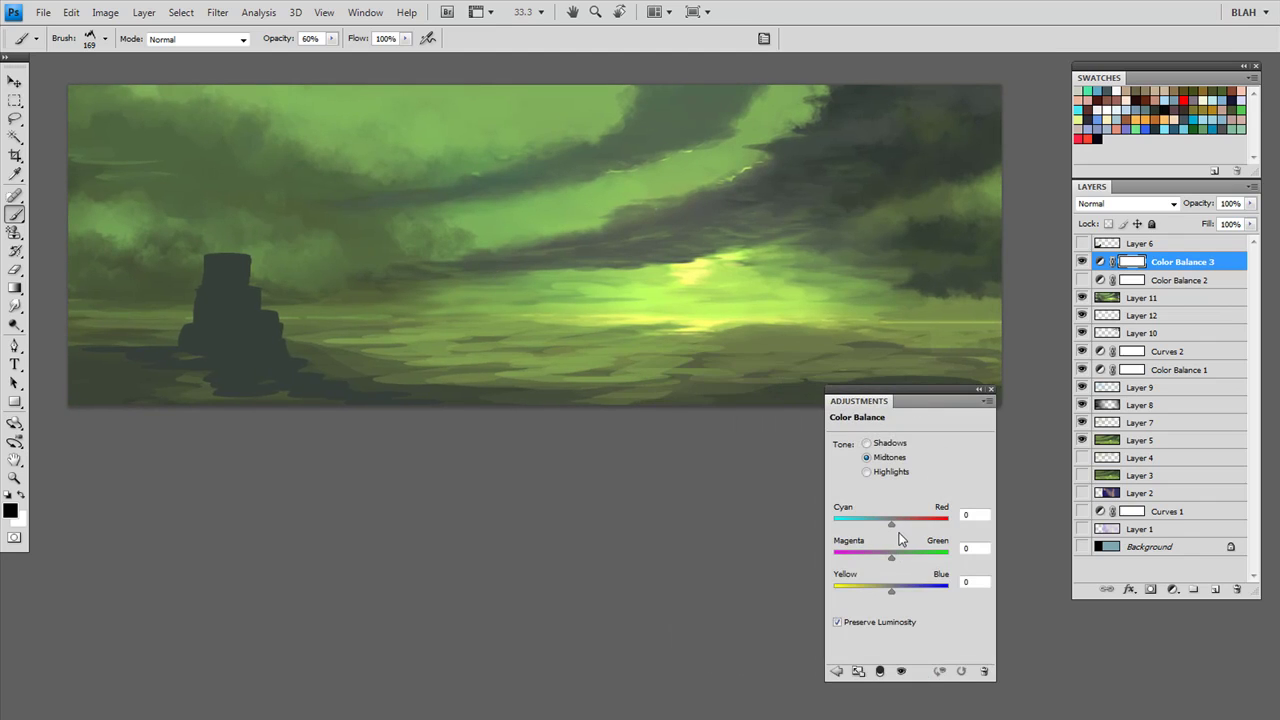
{"action": "left_click_drag", "start_coordinate": [891, 524], "coordinate": [869, 563]}
{"action": "mouse_move", "coordinate": [890, 590]}
{"action": "left_mouse_down"}
{"action": "mouse_move", "coordinate": [868, 592]}
{"action": "mouse_move", "coordinate": [949, 600]}
{"action": "mouse_move", "coordinate": [857, 600]}
{"action": "mouse_move", "coordinate": [904, 601]}
{"action": "left_mouse_up"}
{"action": "left_click", "coordinate": [867, 443]}
{"action": "mouse_move", "coordinate": [893, 523]}
{"action": "left_mouse_down"}
{"action": "mouse_move", "coordinate": [953, 527]}
{"action": "mouse_move", "coordinate": [837, 531]}
{"action": "mouse_move", "coordinate": [962, 541]}
{"action": "mouse_move", "coordinate": [876, 540]}
{"action": "mouse_move", "coordinate": [893, 540]}
{"action": "left_mouse_up"}
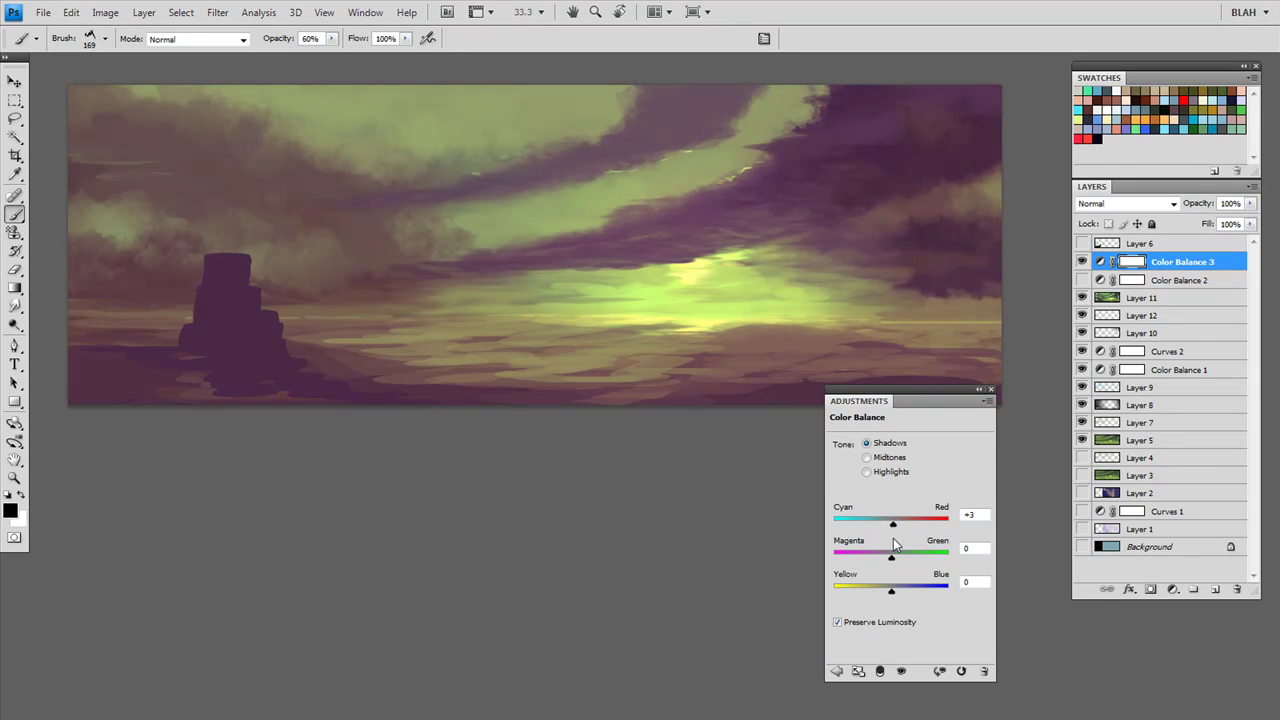
Step: Push the Color Balance 3 shadows toward cyan, ending at -38 / -16 / +1
{"action": "left_click", "coordinate": [876, 459]}
{"action": "left_click", "coordinate": [867, 444]}
{"action": "left_click_drag", "start_coordinate": [896, 530], "coordinate": [893, 609]}
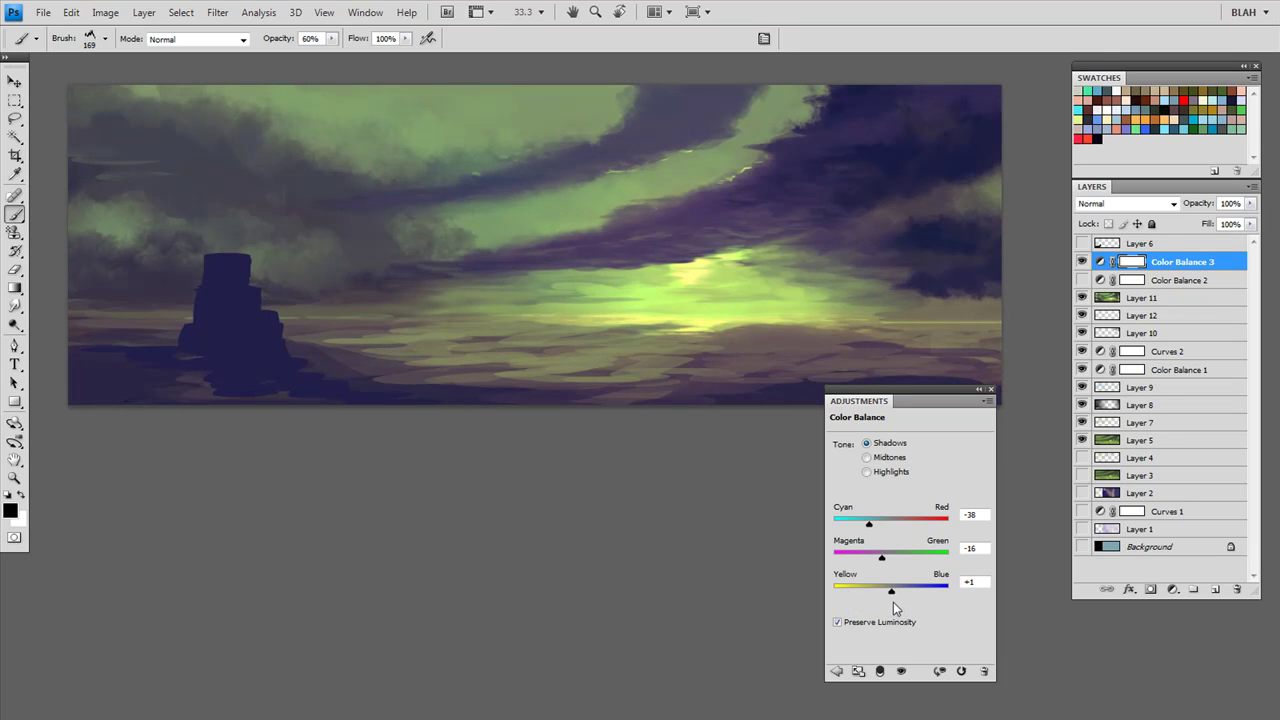
Step: Set the Color Balance 3 highlights to +51, -17, +24 for a warmer sky
{"action": "left_click", "coordinate": [867, 473]}
{"action": "left_click_drag", "start_coordinate": [891, 521], "coordinate": [879, 563]}
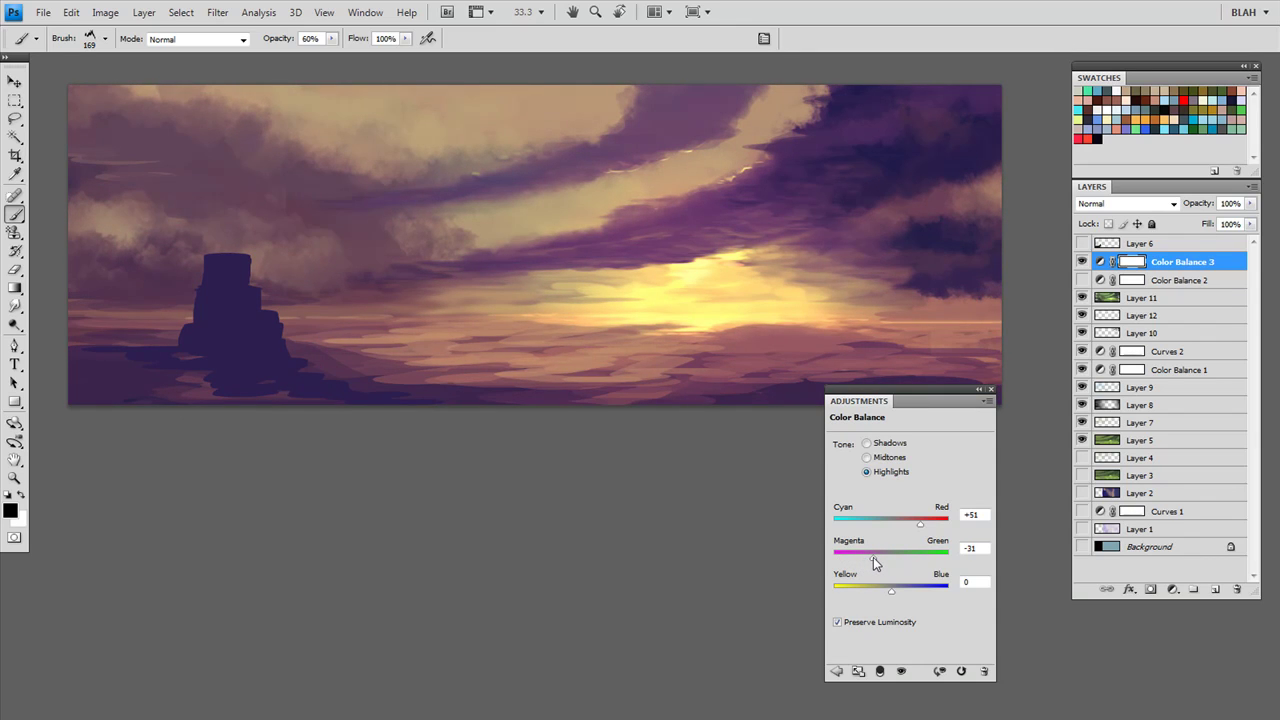
{"action": "left_click_drag", "start_coordinate": [873, 563], "coordinate": [879, 563]}
{"action": "left_click_drag", "start_coordinate": [879, 563], "coordinate": [882, 563]}
{"action": "mouse_move", "coordinate": [889, 590]}
{"action": "left_mouse_down"}
{"action": "mouse_move", "coordinate": [860, 592]}
{"action": "mouse_move", "coordinate": [903, 602]}
{"action": "mouse_move", "coordinate": [837, 597]}
{"action": "mouse_move", "coordinate": [952, 599]}
{"action": "mouse_move", "coordinate": [809, 590]}
{"action": "mouse_move", "coordinate": [952, 590]}
{"action": "mouse_move", "coordinate": [856, 589]}
{"action": "mouse_move", "coordinate": [927, 584]}
{"action": "mouse_move", "coordinate": [878, 590]}
{"action": "mouse_move", "coordinate": [931, 596]}
{"action": "mouse_move", "coordinate": [866, 596]}
{"action": "mouse_move", "coordinate": [920, 603]}
{"action": "mouse_move", "coordinate": [903, 604]}
{"action": "left_mouse_up"}
Step: Close the colour balance settings and flip between Color Balance 2 and 3 to compare
{"action": "left_click", "coordinate": [991, 389]}
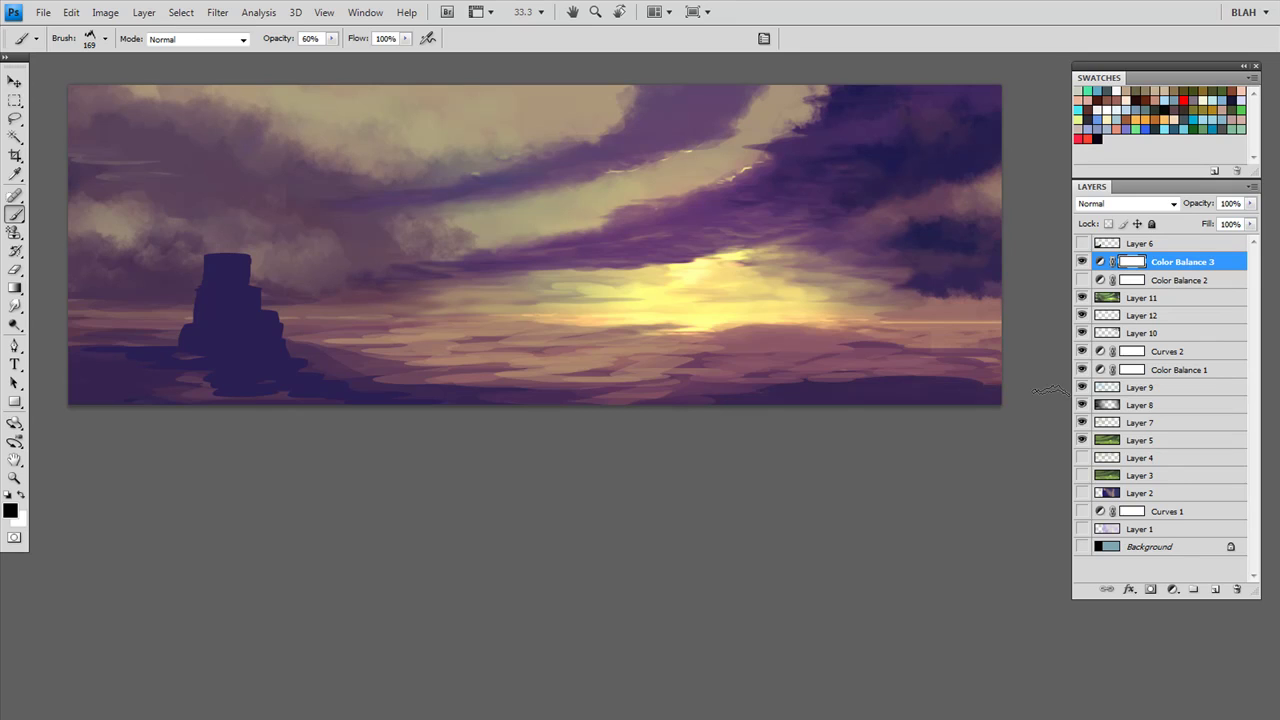
{"action": "left_click", "coordinate": [1082, 262]}
{"action": "left_click", "coordinate": [1082, 280]}
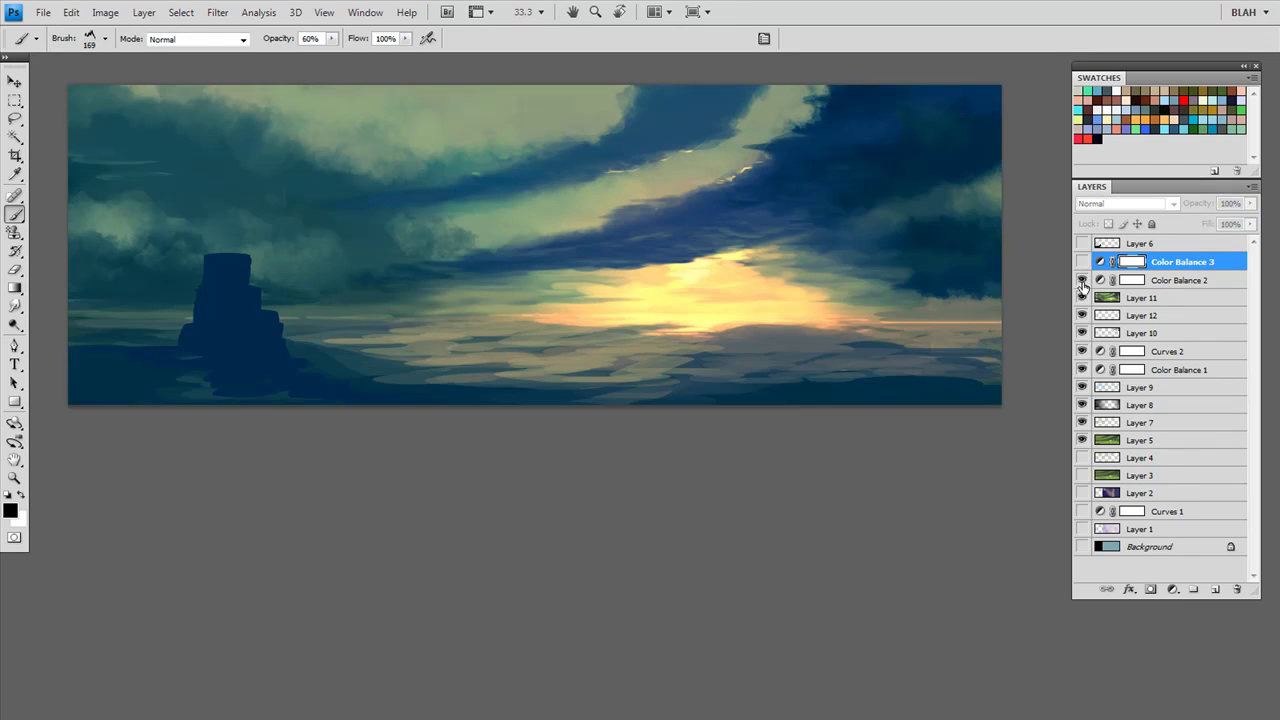
{"action": "left_click", "coordinate": [1082, 280]}
{"action": "left_click", "coordinate": [1082, 262]}
{"action": "left_click", "coordinate": [1082, 262]}
{"action": "left_click", "coordinate": [1082, 280]}
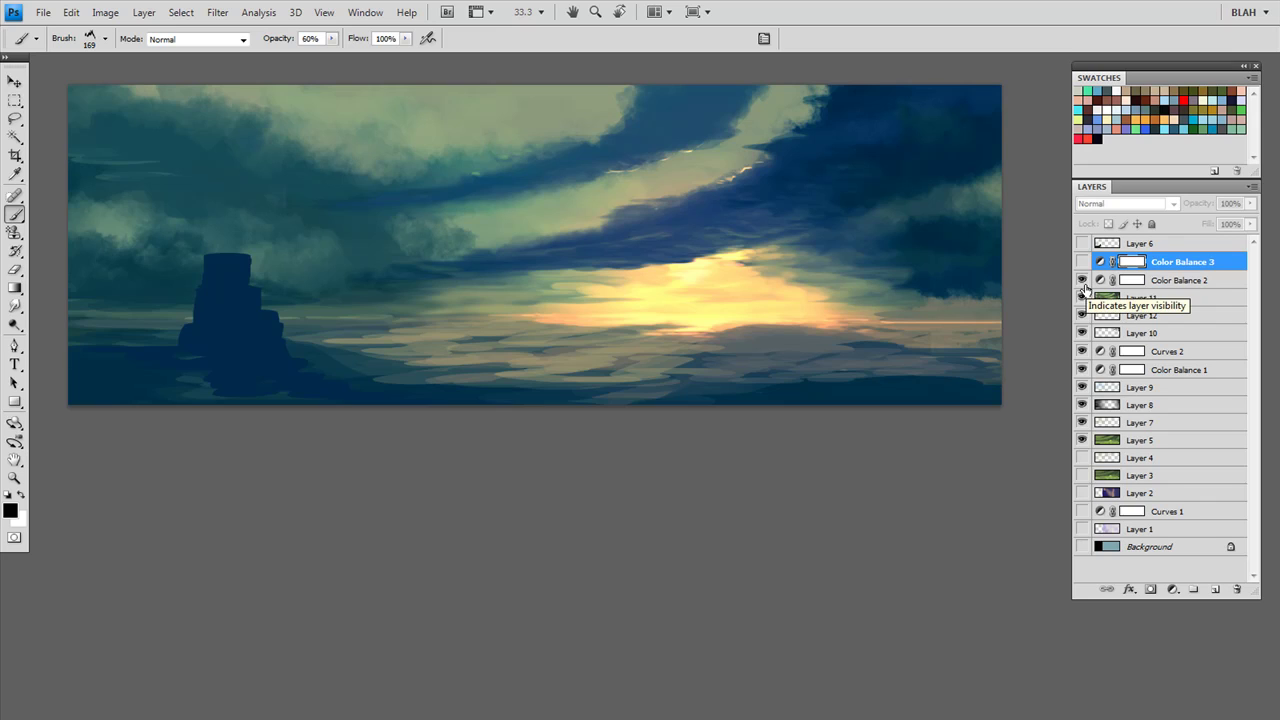
Step: Turn both Color Balance 2 and 3 on, leaving Color Balance 3 selected
{"action": "left_click", "coordinate": [1082, 280]}
{"action": "left_click", "coordinate": [1082, 262]}
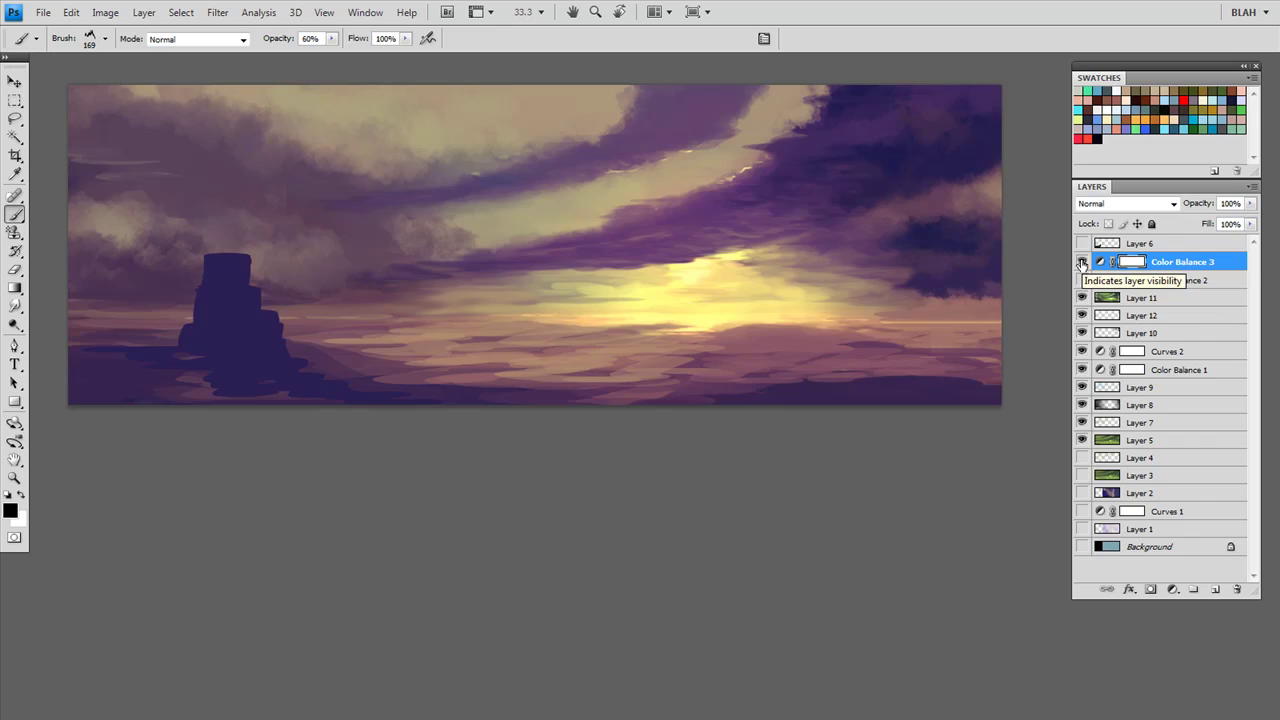
{"action": "left_click", "coordinate": [1082, 262]}
{"action": "left_click", "coordinate": [1093, 281]}
{"action": "left_click", "coordinate": [1082, 281]}
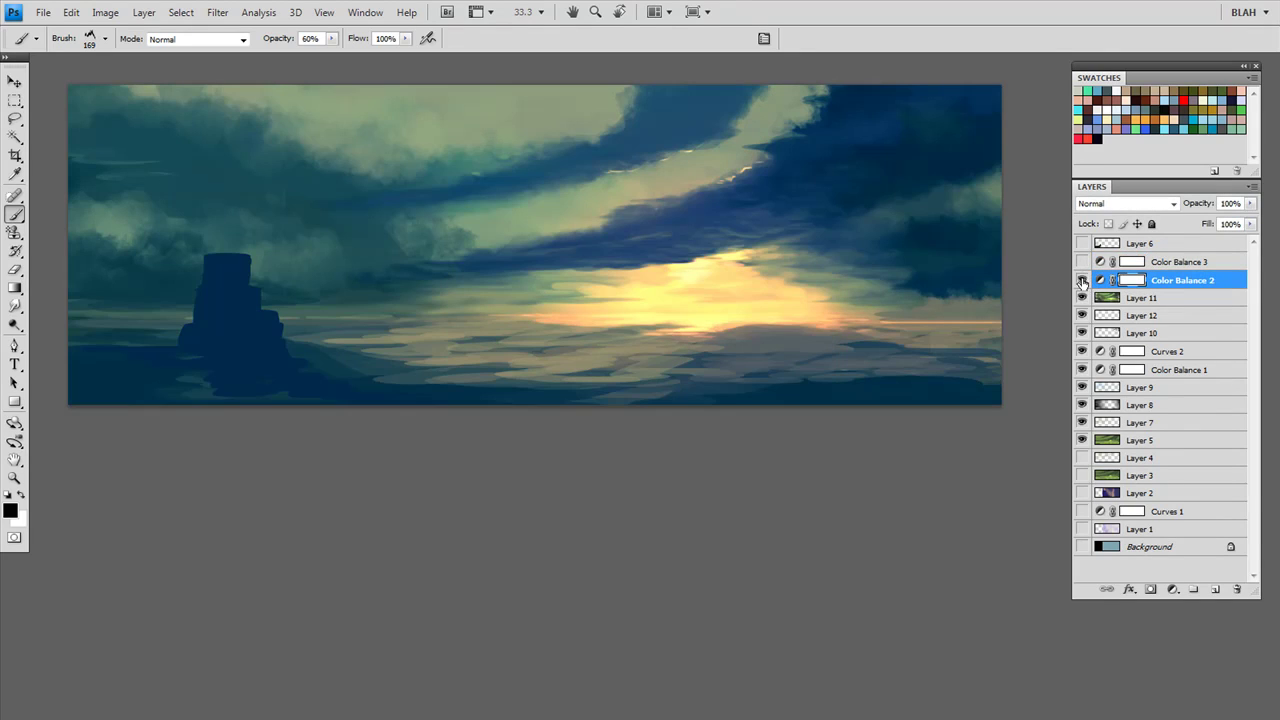
{"action": "left_click", "coordinate": [1082, 262]}
{"action": "left_click", "coordinate": [1175, 268]}
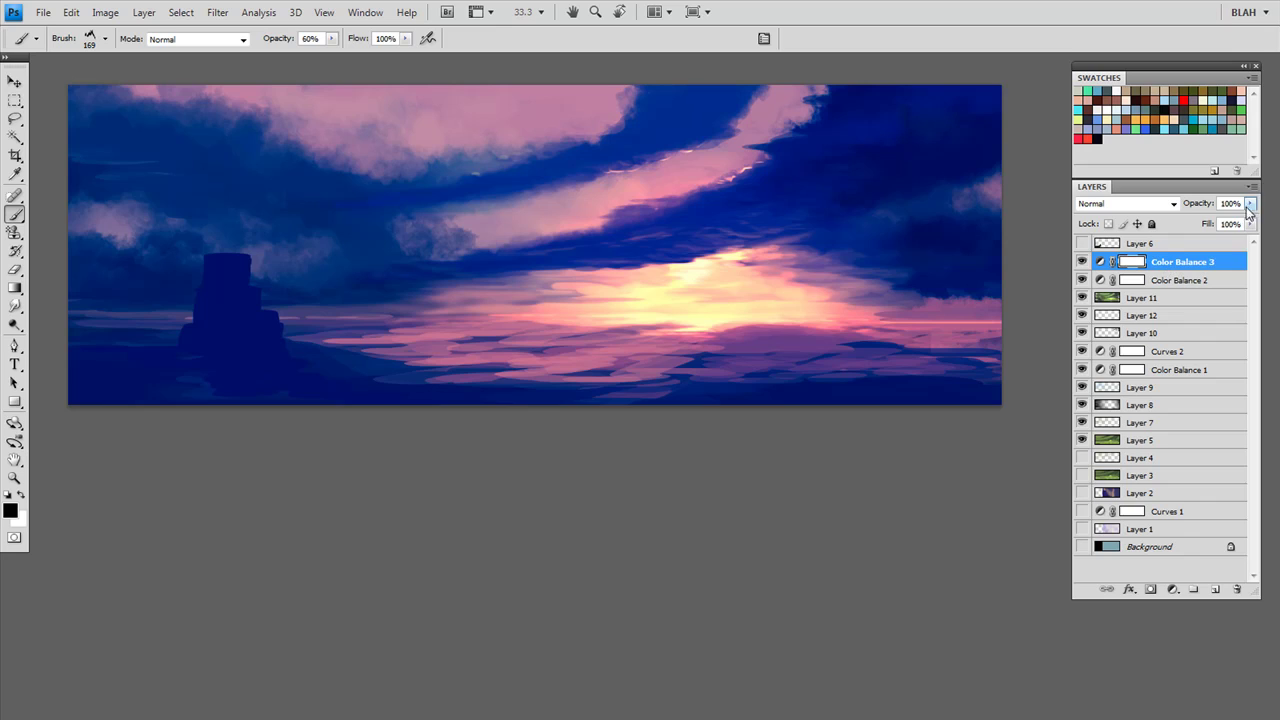
Step: Lower the Color Balance 3 layer opacity to 29%
{"action": "left_click", "coordinate": [1248, 206]}
{"action": "left_click_drag", "start_coordinate": [1226, 222], "coordinate": [1206, 228]}
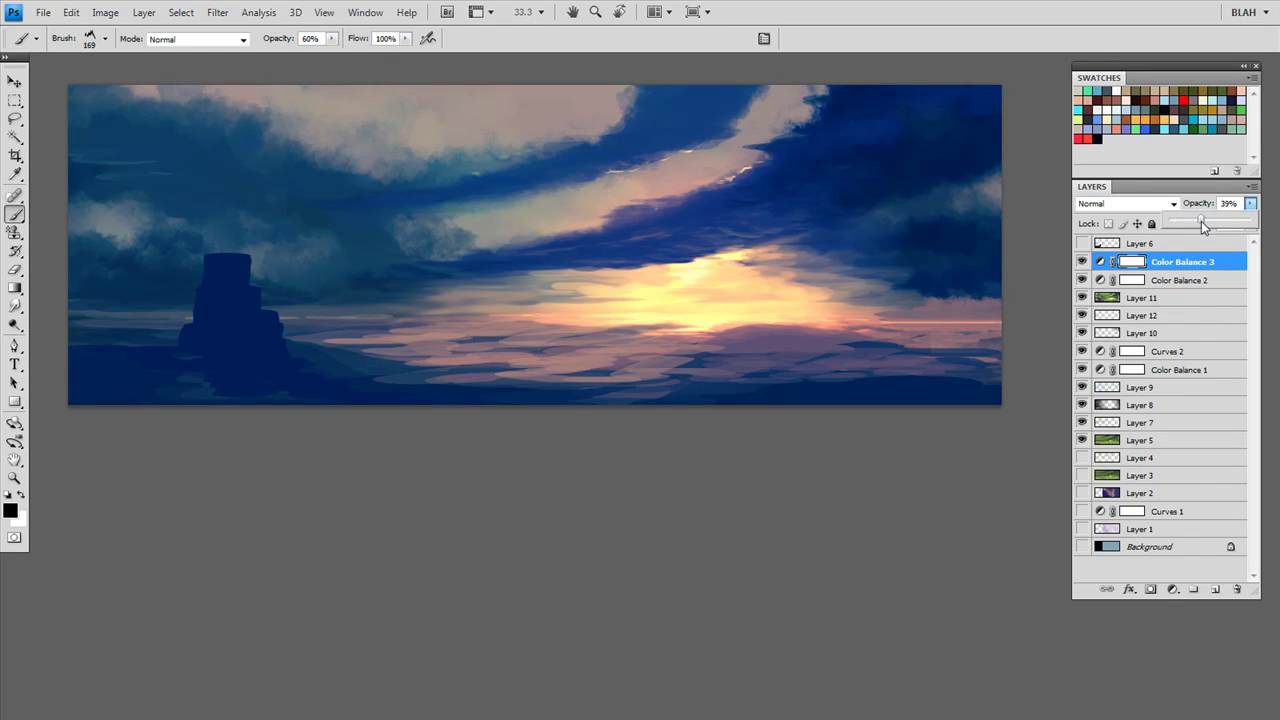
{"action": "left_click_drag", "start_coordinate": [1210, 226], "coordinate": [1213, 226]}
{"action": "left_click", "coordinate": [1160, 266]}
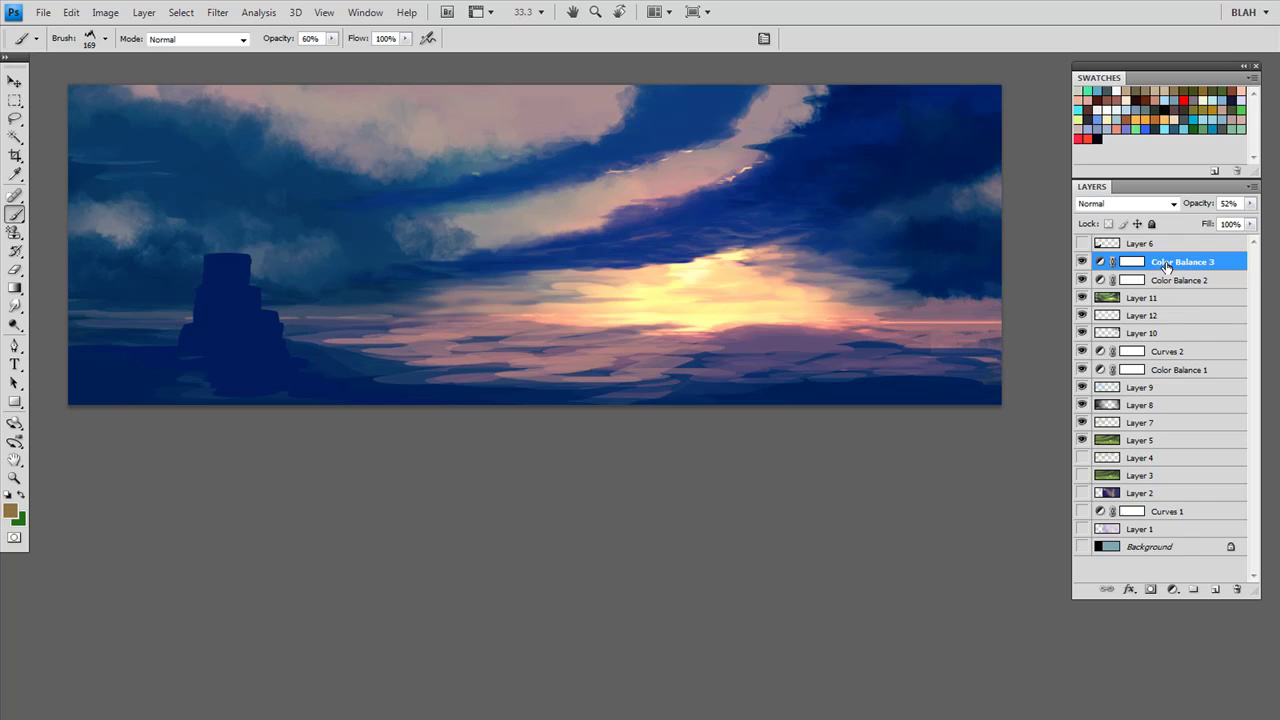
{"action": "left_click", "coordinate": [1249, 205]}
{"action": "mouse_move", "coordinate": [1213, 222]}
{"action": "left_mouse_down"}
{"action": "mouse_move", "coordinate": [1170, 225]}
{"action": "mouse_move", "coordinate": [1256, 228]}
{"action": "mouse_move", "coordinate": [1185, 232]}
{"action": "mouse_move", "coordinate": [1220, 232]}
{"action": "mouse_move", "coordinate": [1198, 234]}
{"action": "left_mouse_up"}
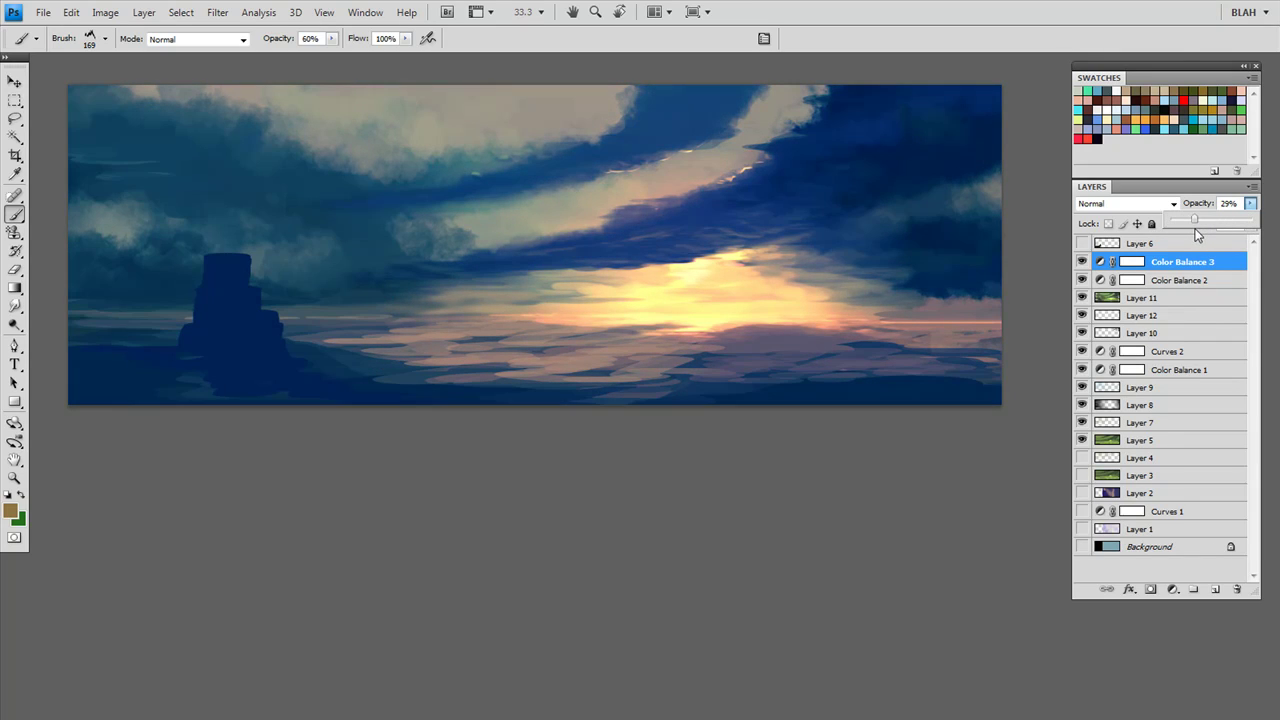
Step: Toggle Color Balance 3's visibility to compare its effect, leaving it visible
{"action": "left_click", "coordinate": [1081, 262]}
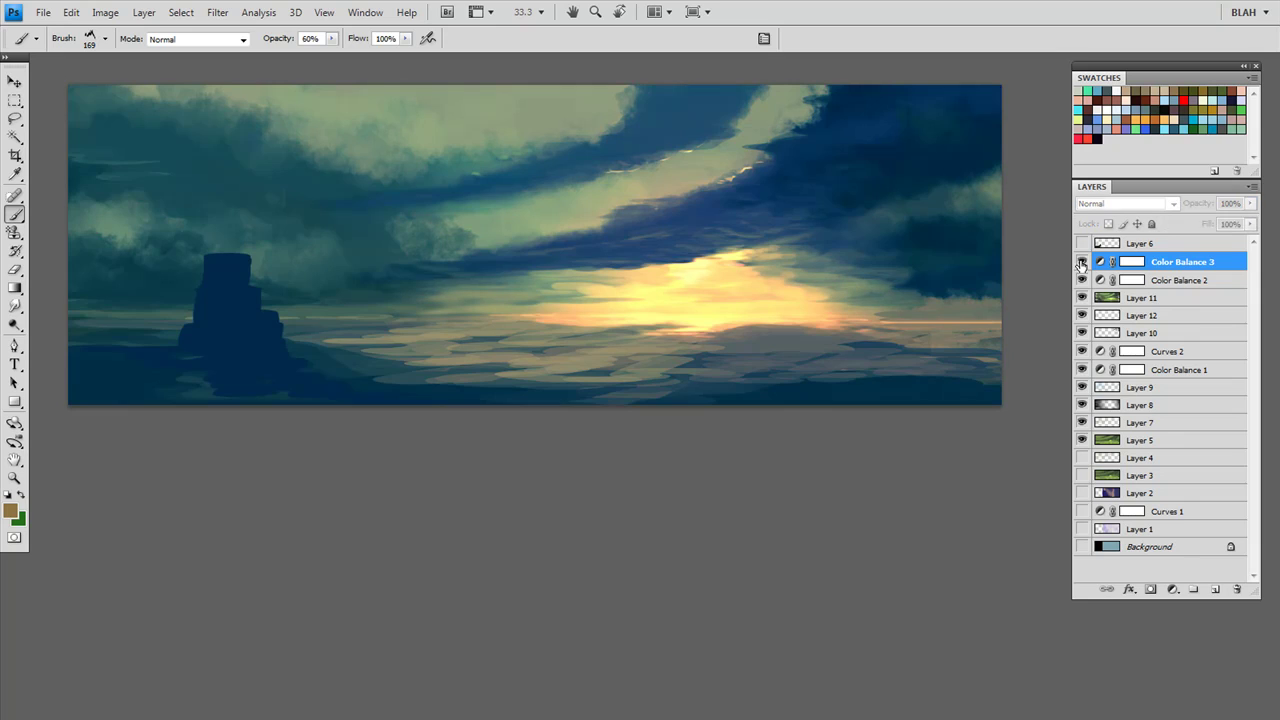
{"action": "left_click", "coordinate": [1081, 262]}
{"action": "left_click", "coordinate": [1081, 262]}
{"action": "left_click", "coordinate": [1081, 262]}
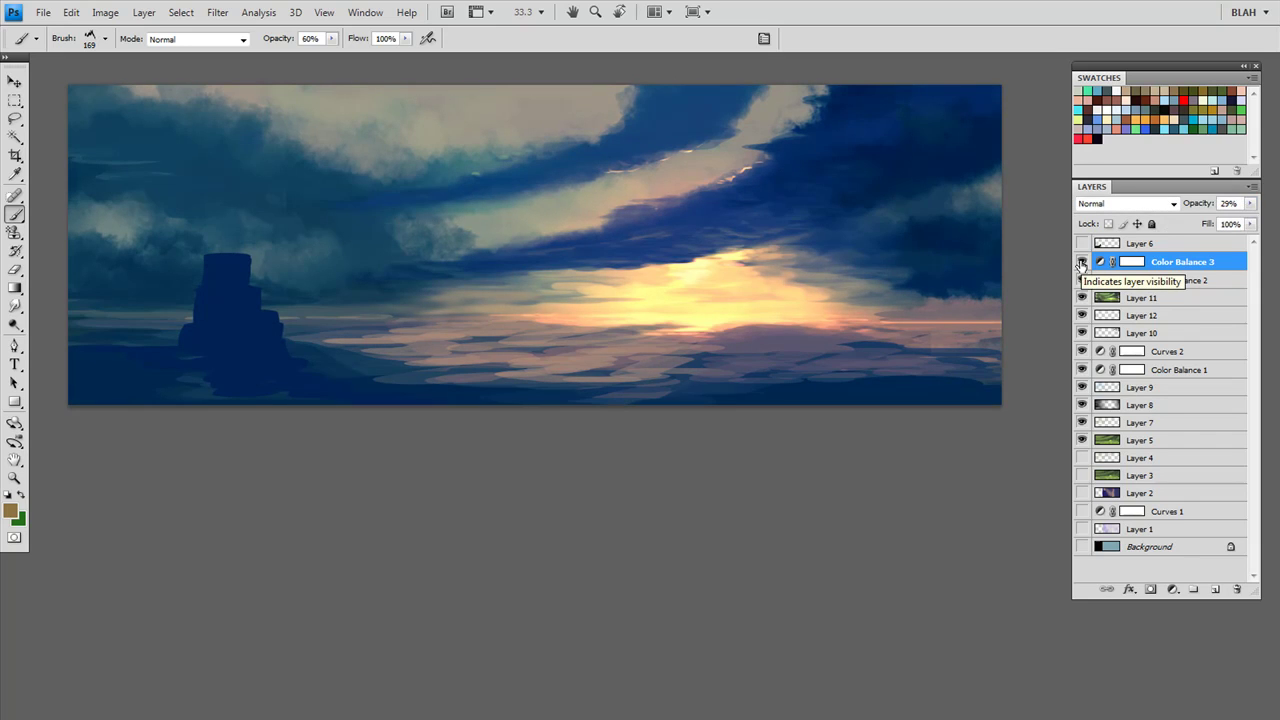
{"action": "left_click", "coordinate": [1081, 263]}
{"action": "left_click", "coordinate": [1081, 262]}
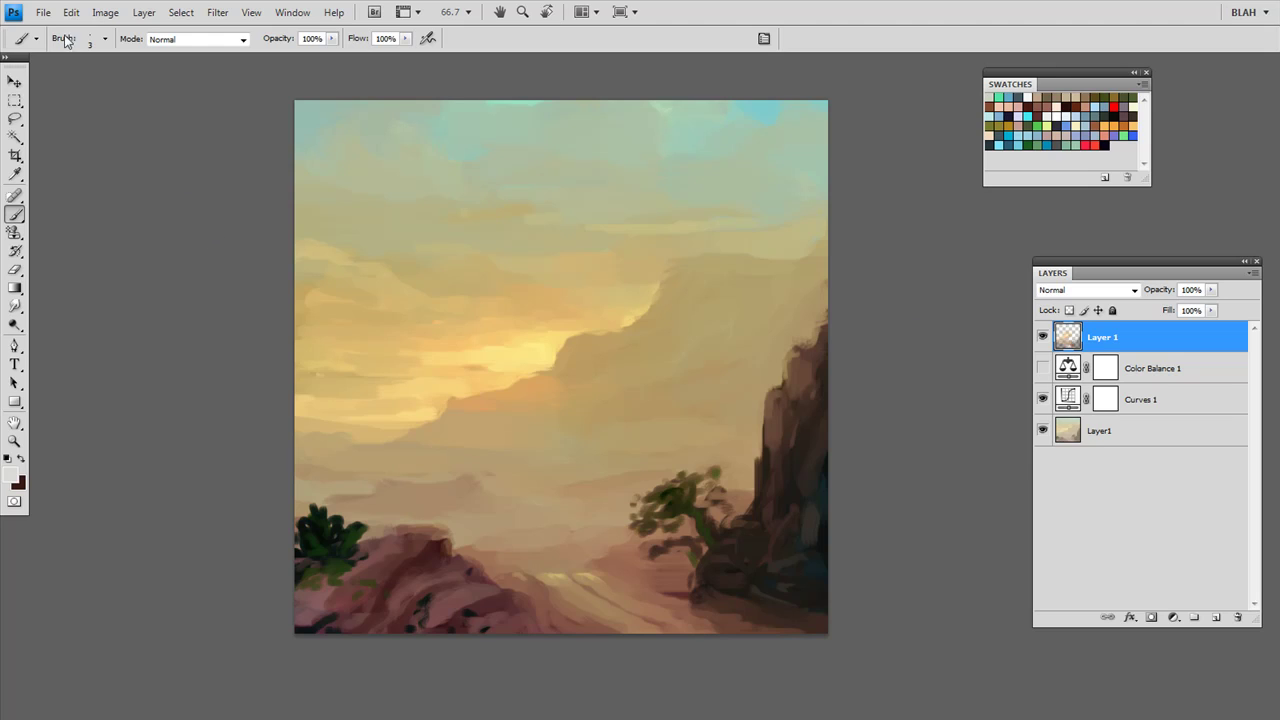
Step: Flip the canvas horizontally via Image Rotation so the cliff stands on the left
{"action": "left_click", "coordinate": [105, 12]}
{"action": "mouse_move", "coordinate": [150, 160]}
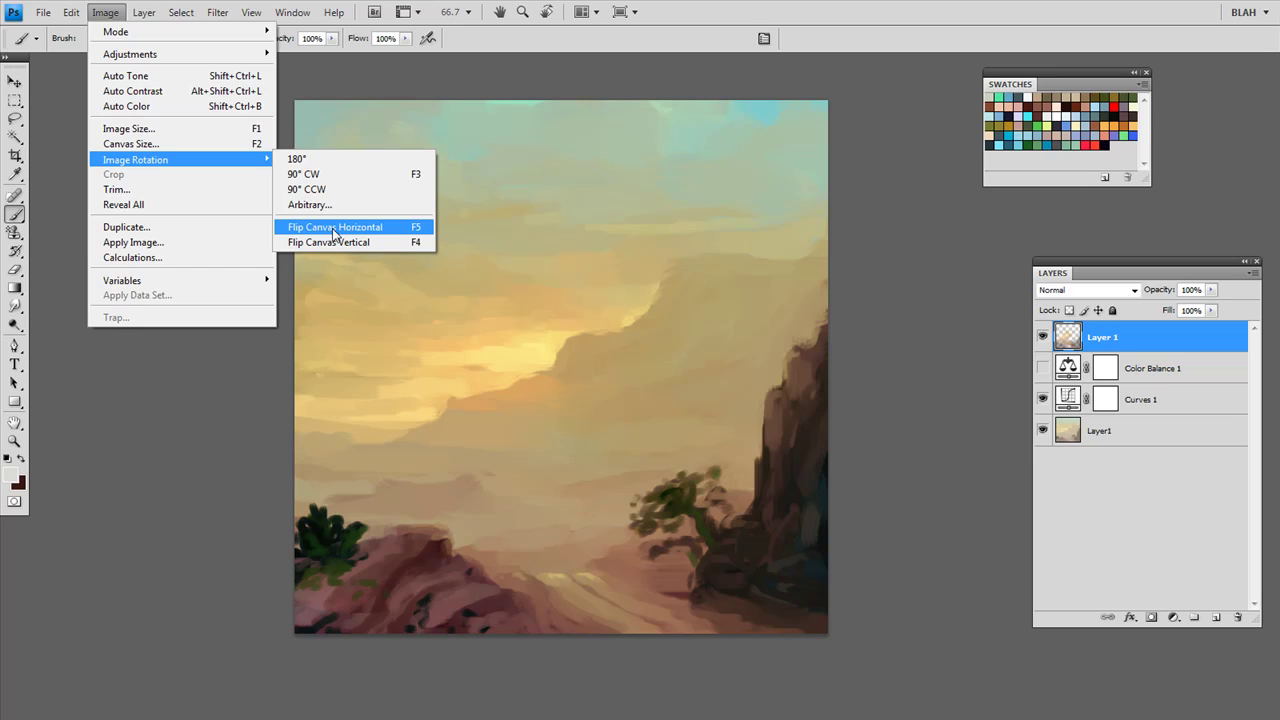
{"action": "left_click", "coordinate": [882, 276]}
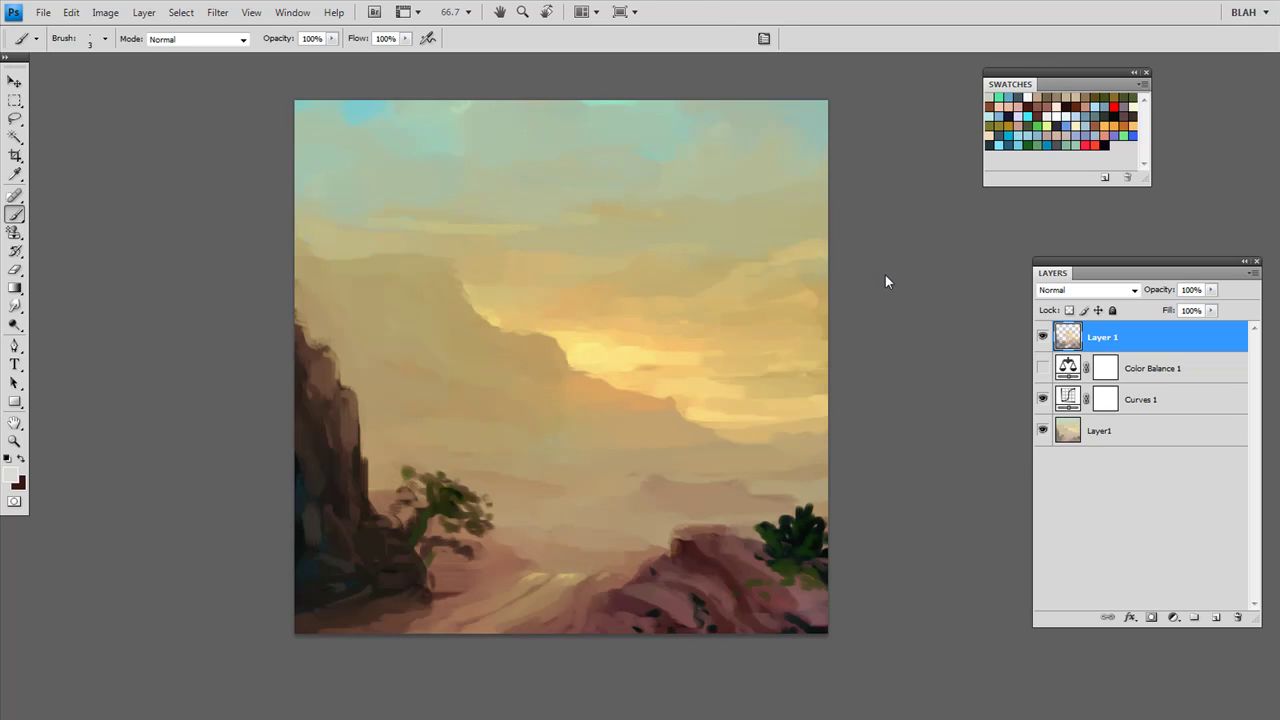
Step: Repeatedly flip and rotate the canvas to review it, ending in the original orientation
{"action": "key", "text": "ctrl+shift+h"}
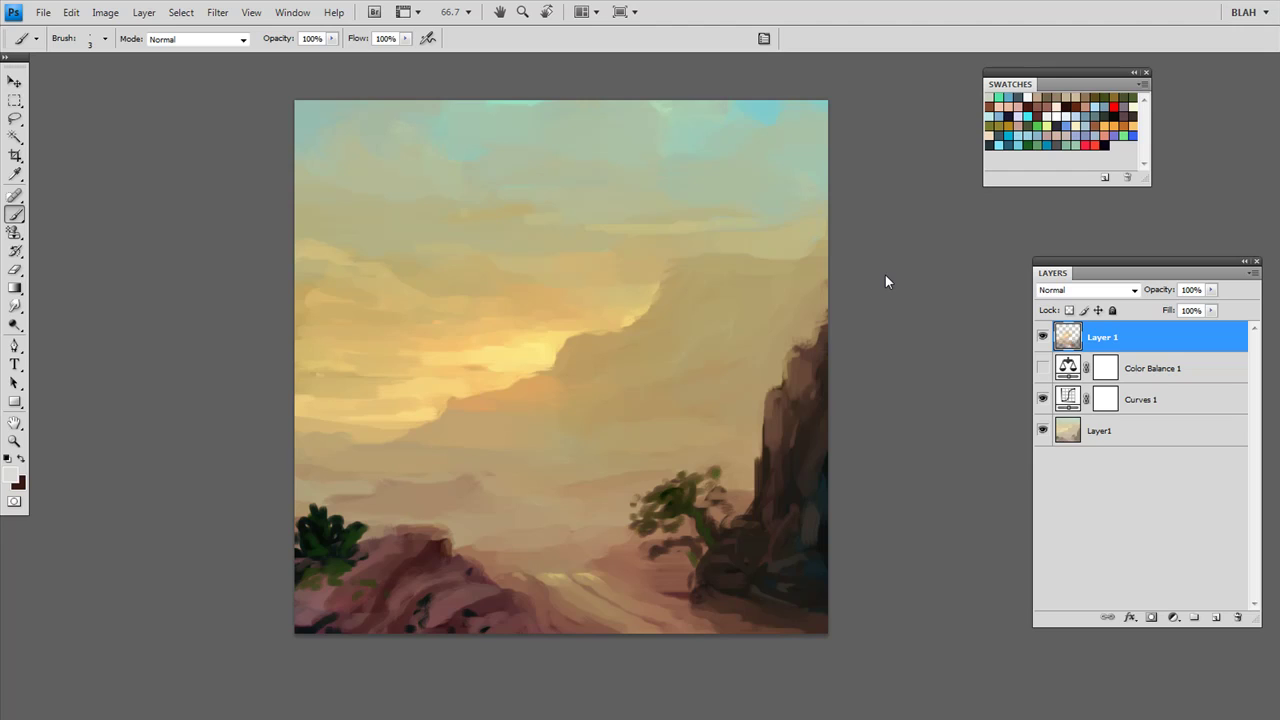
{"action": "key", "text": "ctrl+shift+h"}
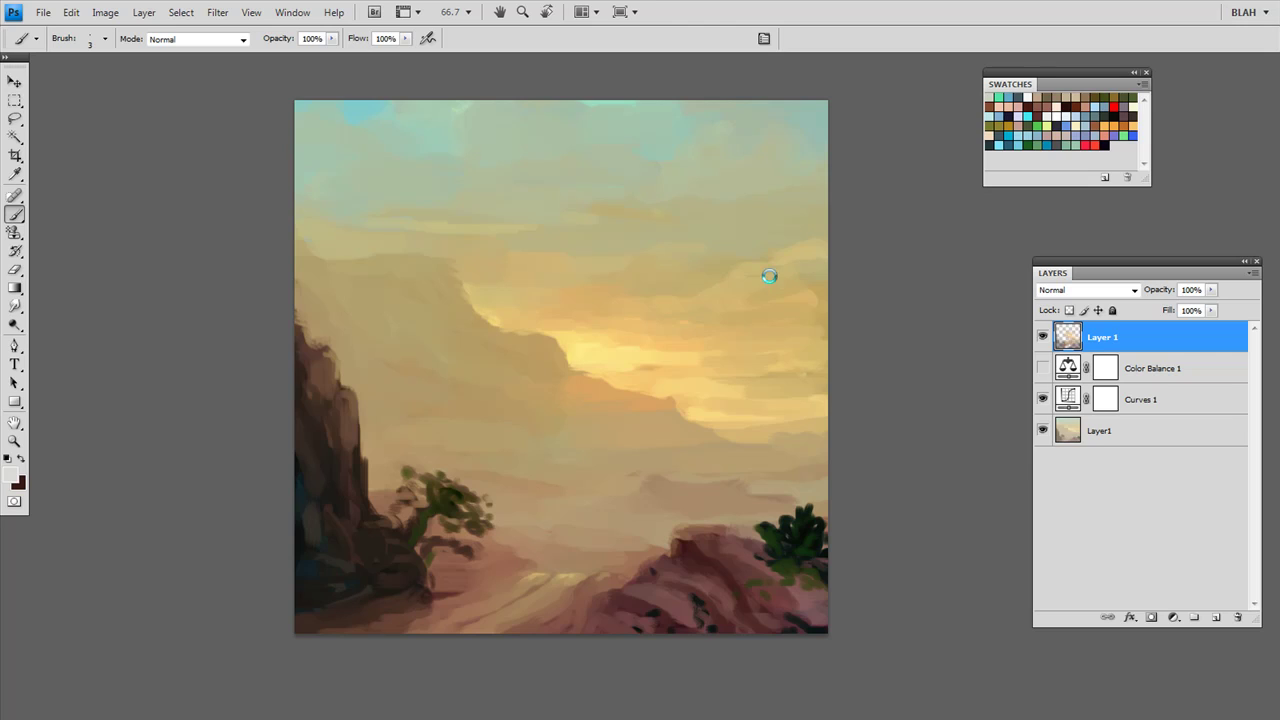
{"action": "key", "text": "ctrl+shift+h"}
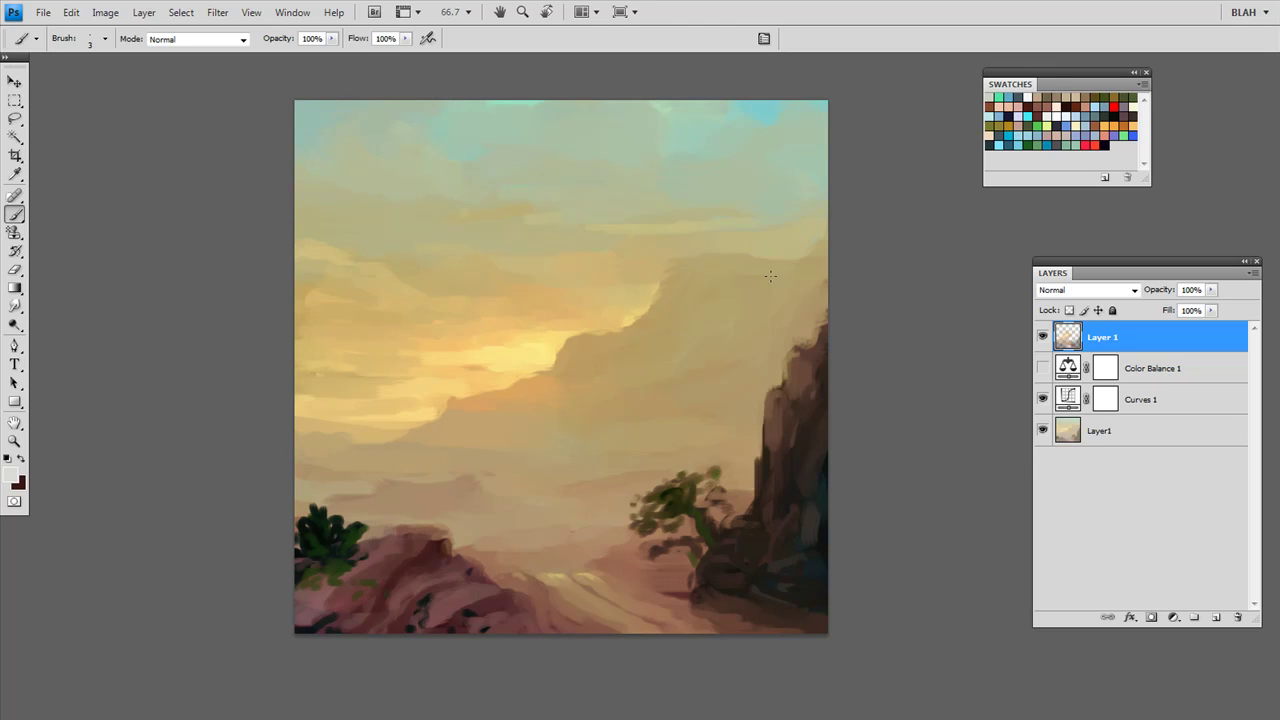
{"action": "key", "text": "ctrl+shift+v"}
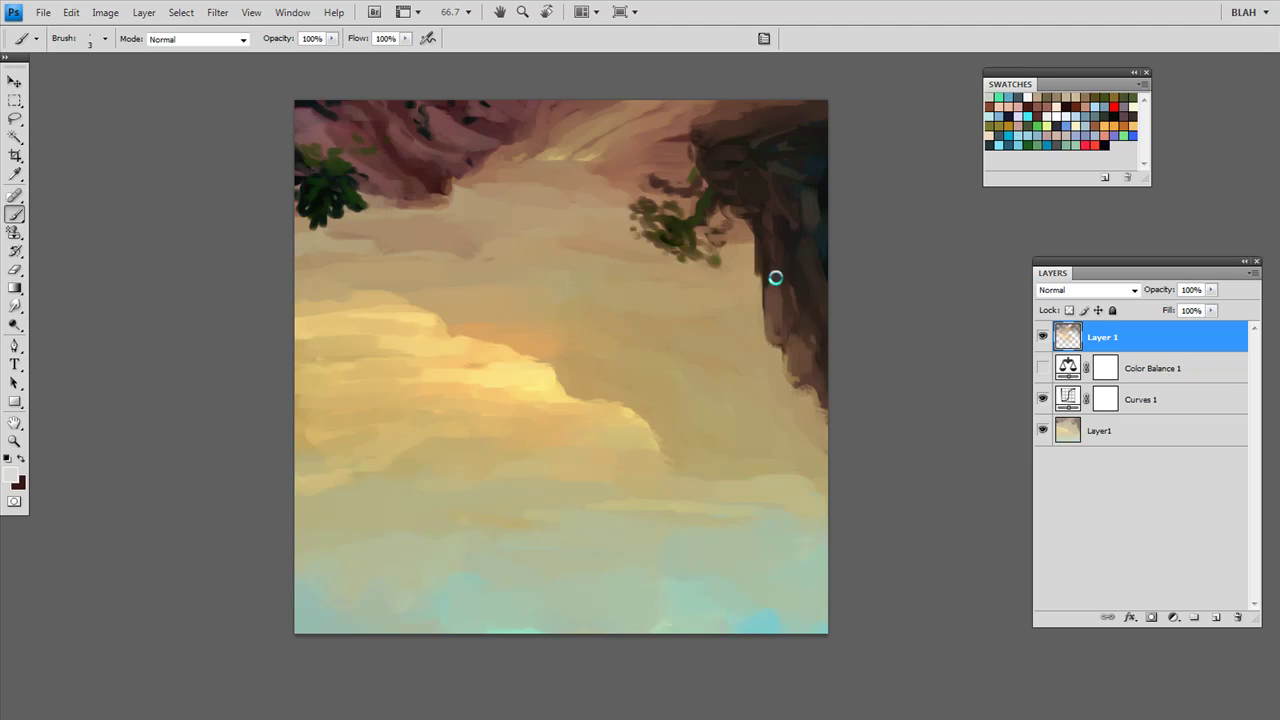
{"action": "key", "text": "ctrl+shift+r"}
{"action": "key", "text": "ctrl+shift+r"}
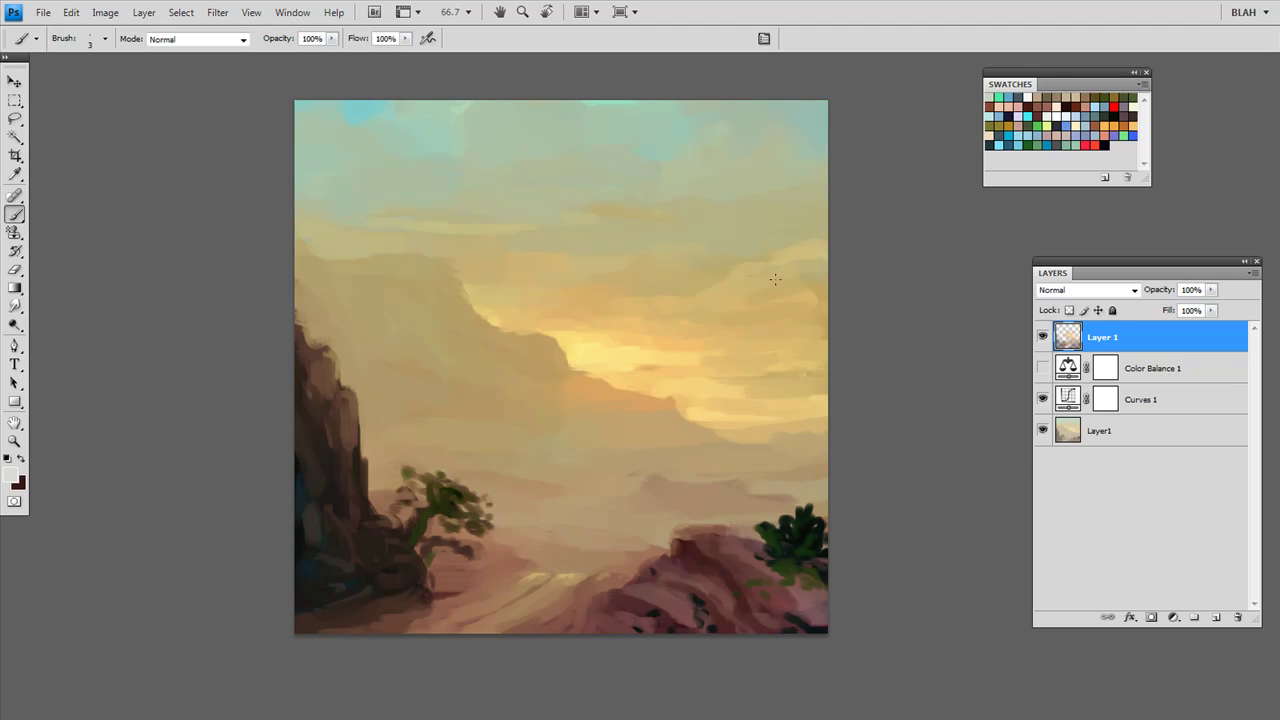
{"action": "key", "text": "ctrl+shift+r"}
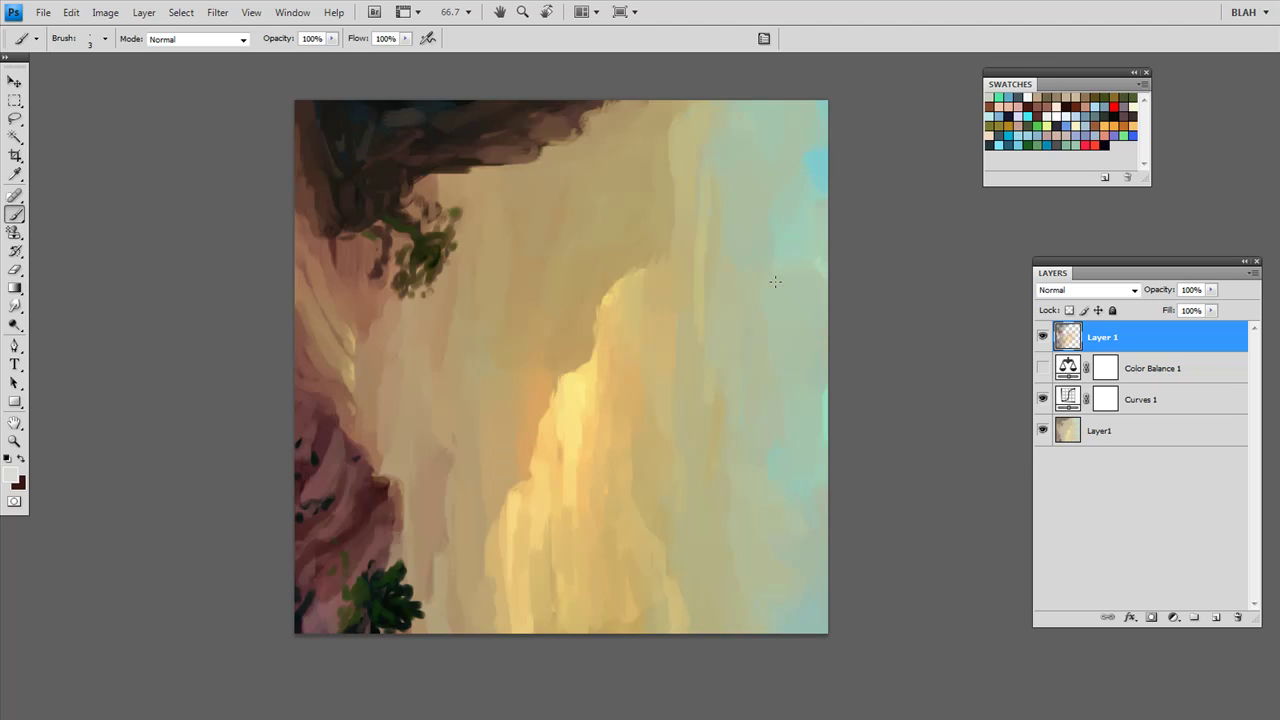
{"action": "key", "text": "ctrl+shift+r"}
{"action": "key", "text": "ctrl+shift+v"}
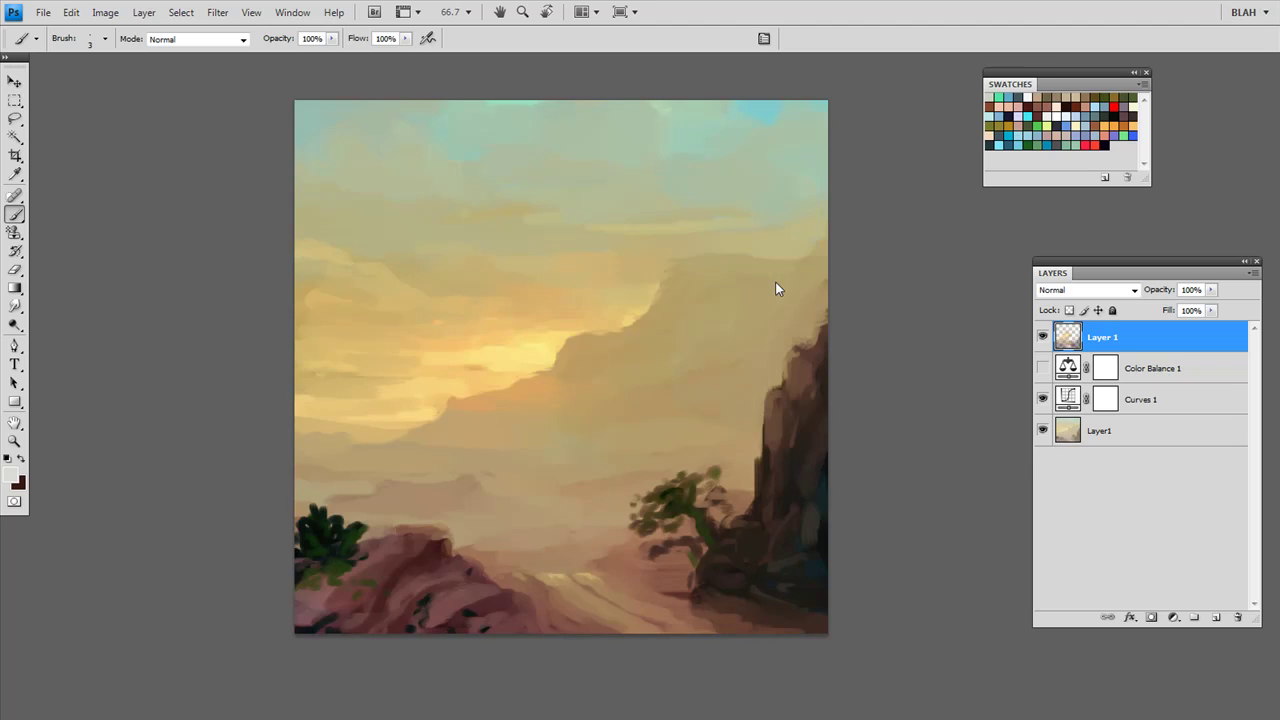
{"action": "key", "text": "ctrl+shift+h"}
{"action": "key", "text": "ctrl+shift+h"}
Step: Reset foreground and background colours to default black and white with D
{"action": "key", "text": "d"}
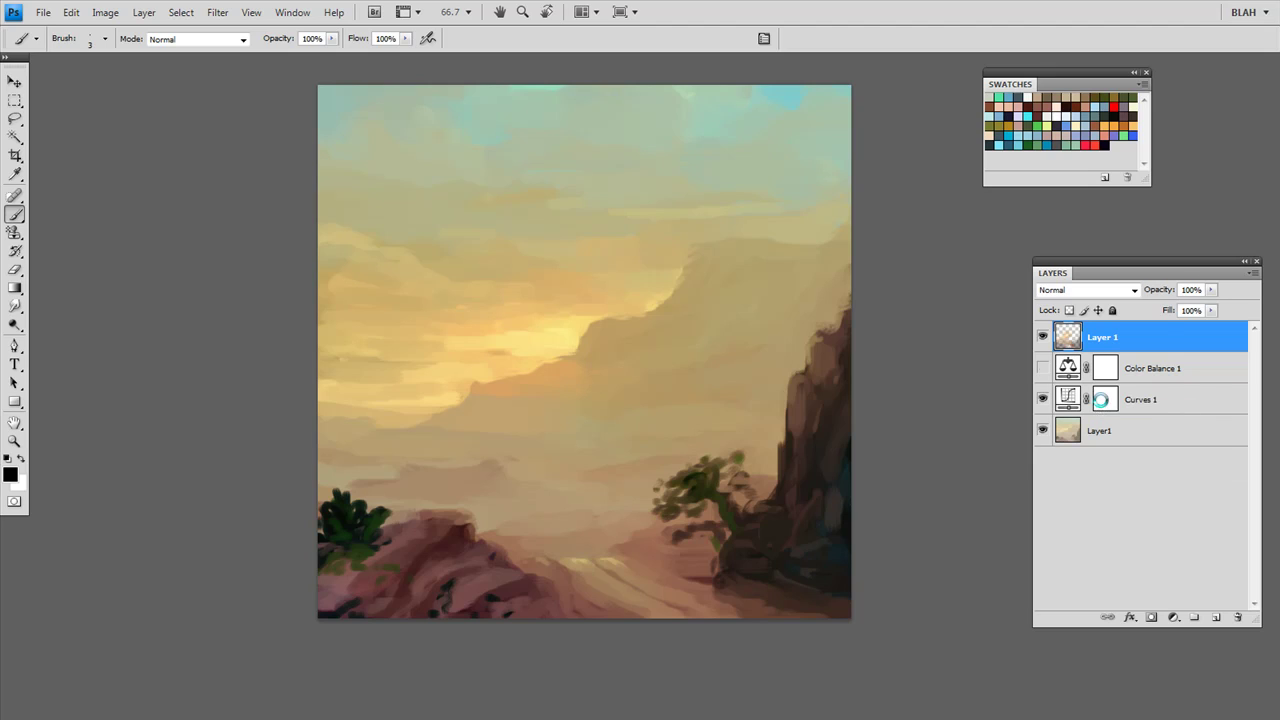
Step: Stamp all visible layers into a new top layer and hide the layers below
{"action": "key", "text": "ctrl+shift+alt+e"}
{"action": "left_click_drag", "start_coordinate": [1043, 368], "coordinate": [1047, 477]}
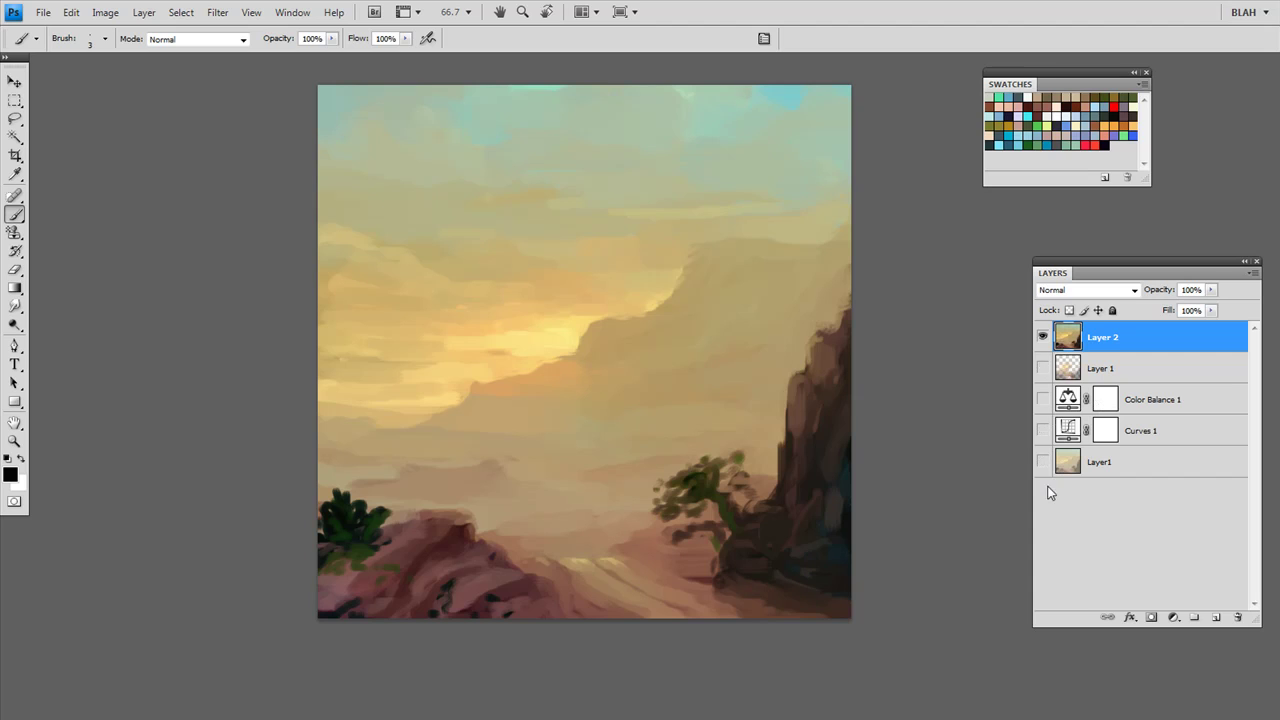
{"action": "left_click", "coordinate": [1043, 337]}
{"action": "left_click", "coordinate": [1043, 337]}
{"action": "left_click", "coordinate": [1043, 337]}
{"action": "left_click", "coordinate": [1043, 337]}
Step: In Canvas Size, anchor right-middle and enter a width of 140 percent
{"action": "key", "text": "ctrl+alt+c"}
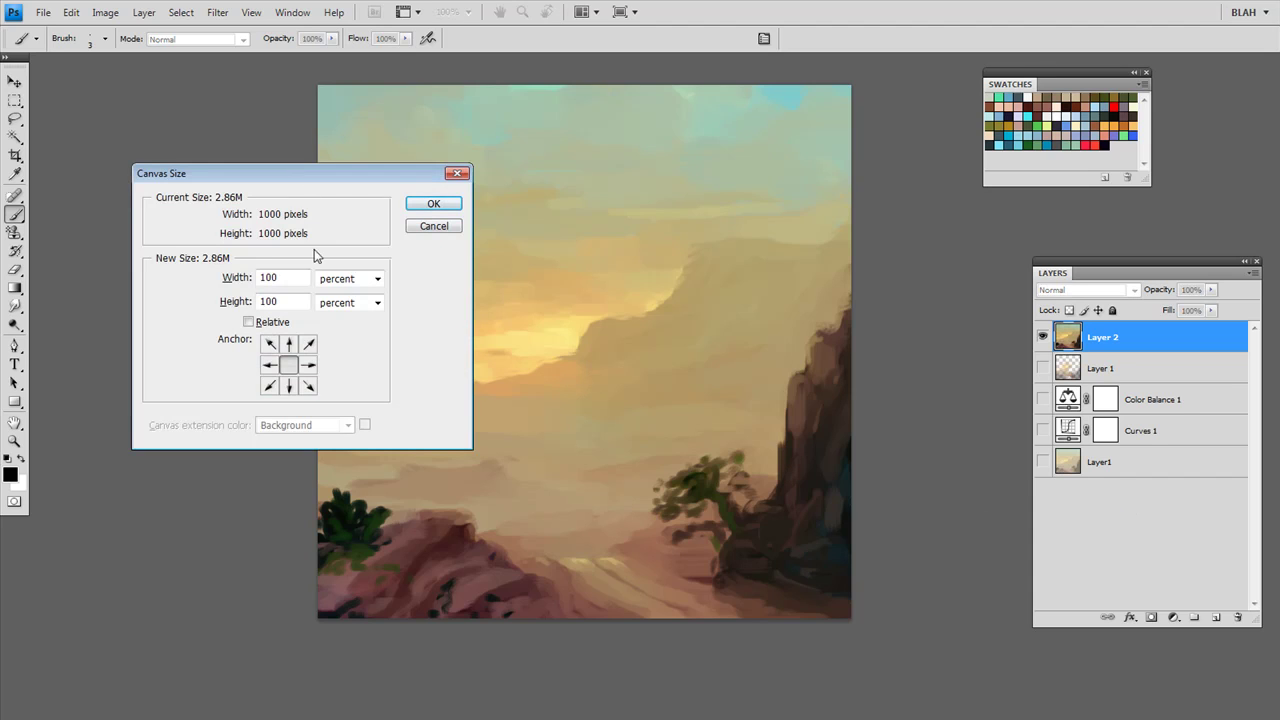
{"action": "left_click", "coordinate": [308, 365]}
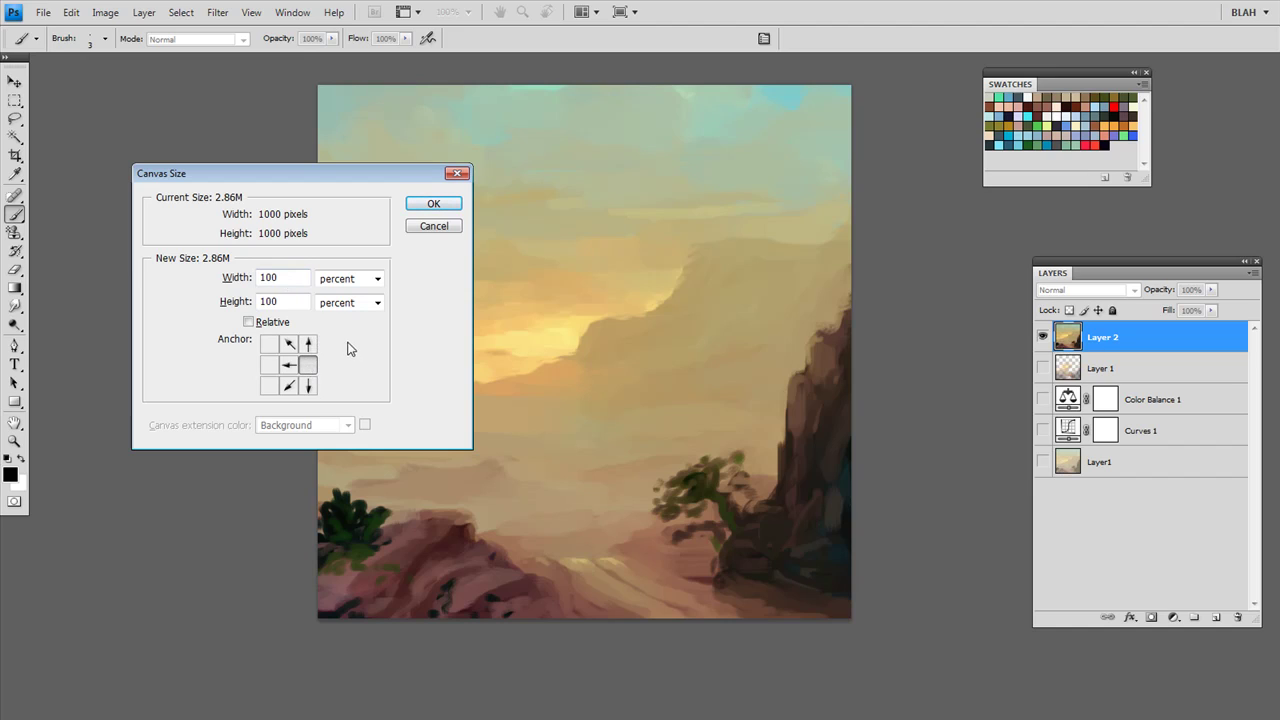
{"action": "double_click", "coordinate": [297, 279]}
{"action": "type", "text": "140"}
Step: Apply the 140% canvas width and bring the whole painting back into view
{"action": "key", "text": "Return"}
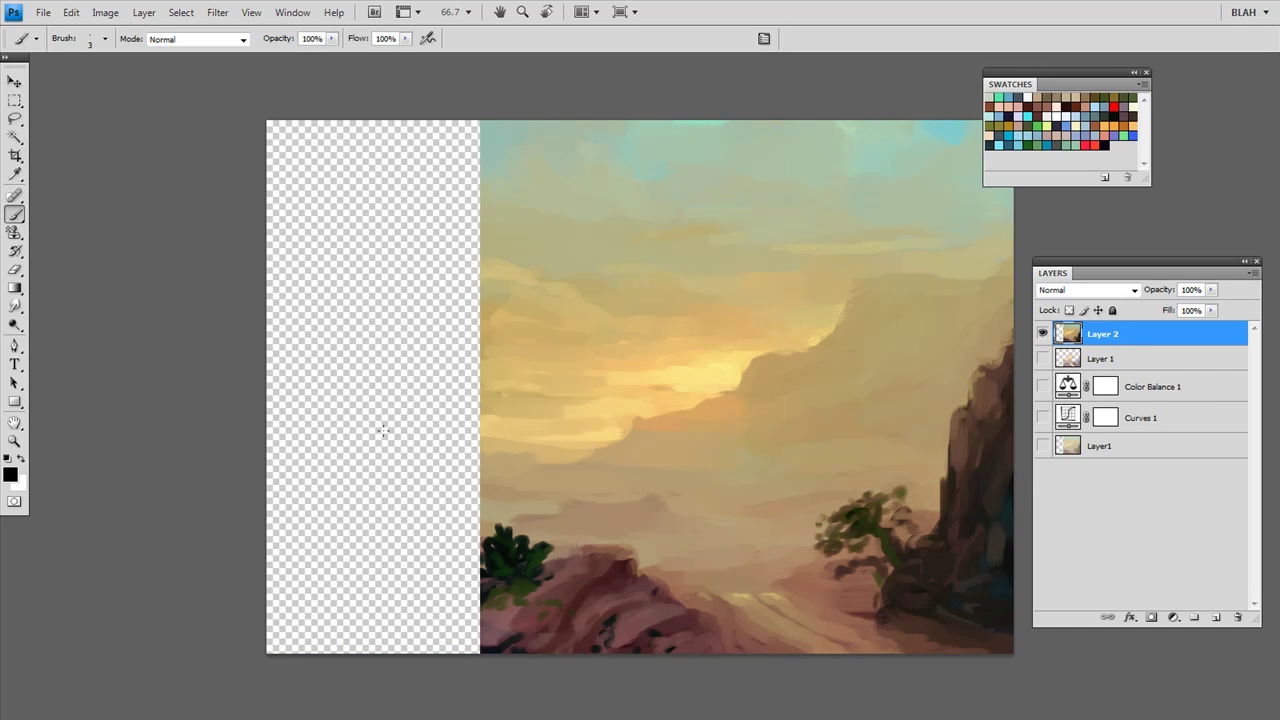
{"action": "scroll", "coordinate": [436, 570], "scroll_direction": "down", "scroll_amount": 1}
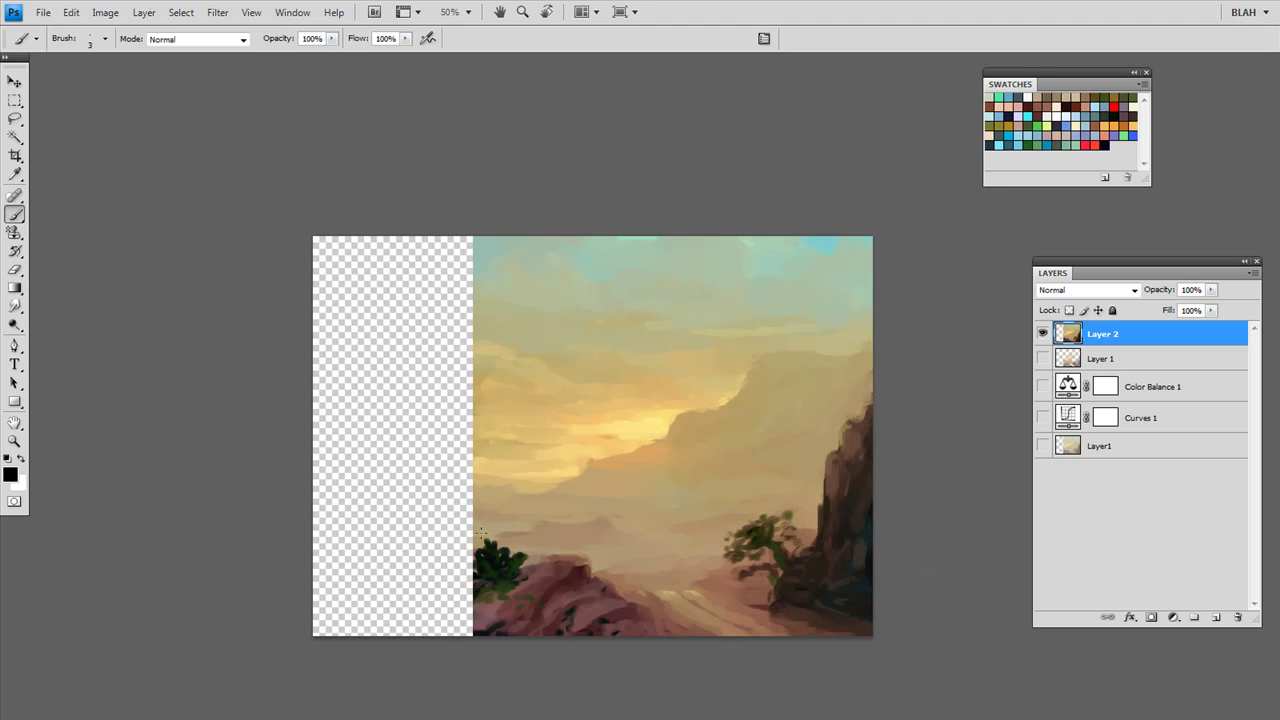
{"action": "scroll", "coordinate": [478, 534], "scroll_direction": "up", "scroll_amount": 1}
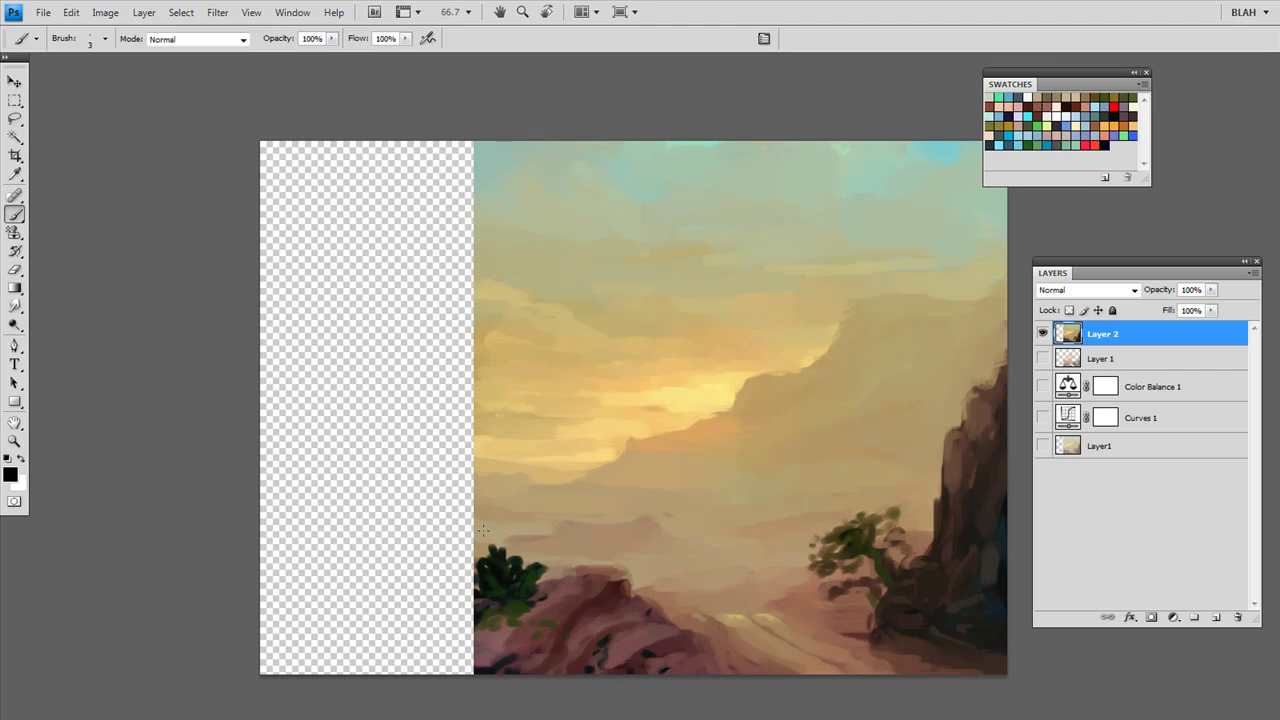
{"action": "scroll", "coordinate": [540, 534], "scroll_direction": "up", "scroll_amount": 3}
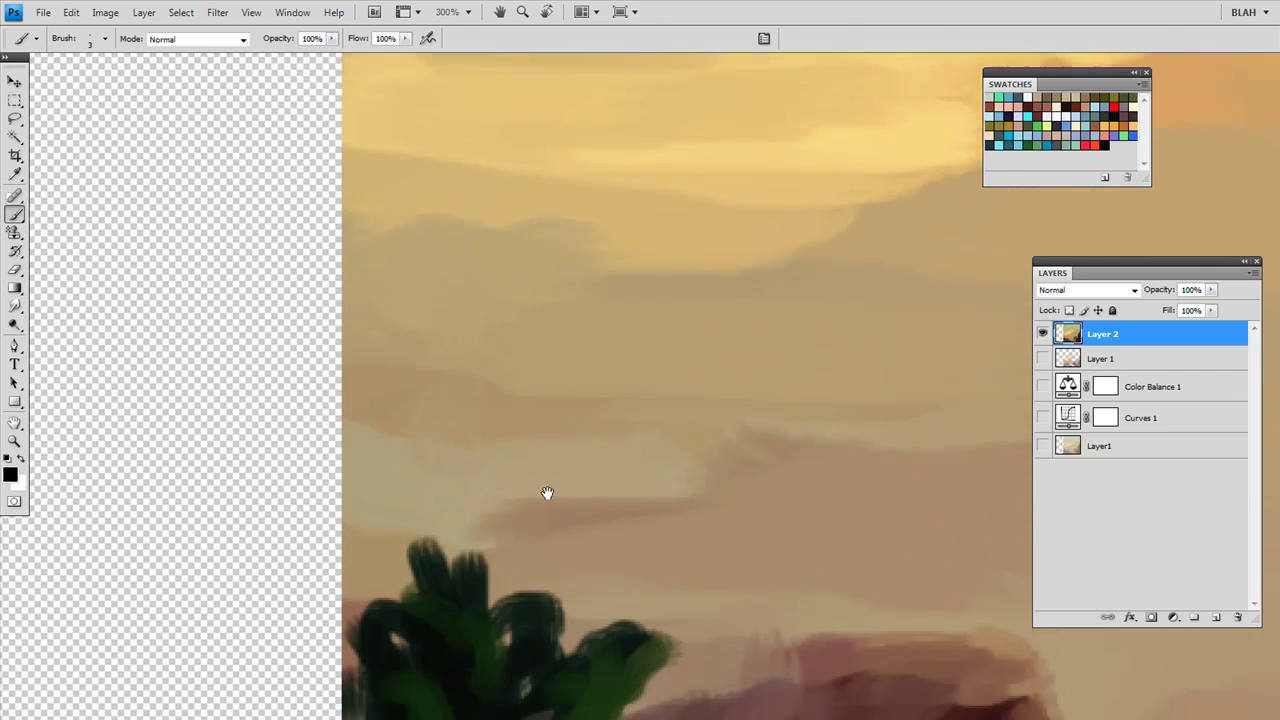
{"action": "left_click_drag", "start_coordinate": [547, 493], "coordinate": [534, 186]}
{"action": "scroll", "coordinate": [534, 497], "scroll_direction": "down", "scroll_amount": 3}
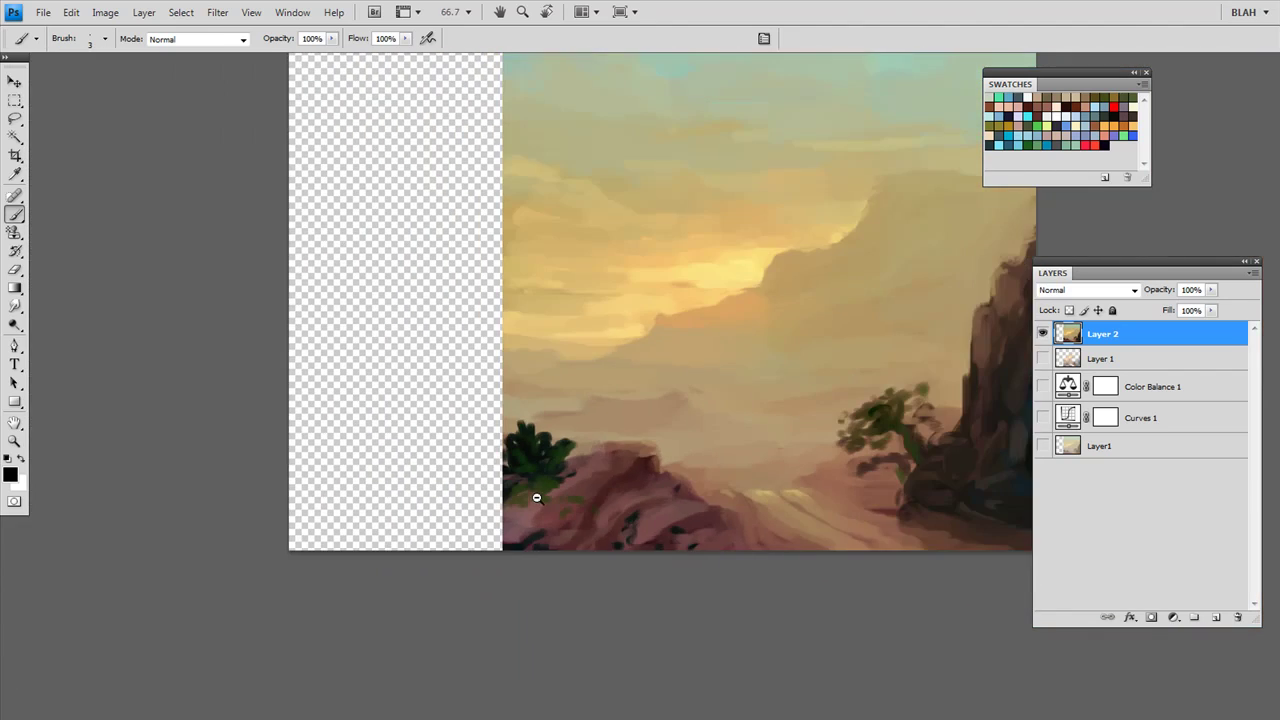
{"action": "mouse_move", "coordinate": [536, 497]}
{"action": "left_mouse_down"}
{"action": "mouse_move", "coordinate": [527, 522]}
{"action": "mouse_move", "coordinate": [454, 528]}
{"action": "left_mouse_up"}
Step: Draw a thin Rectangular Marquee strip along the painting's left edge
{"action": "key", "text": "m"}
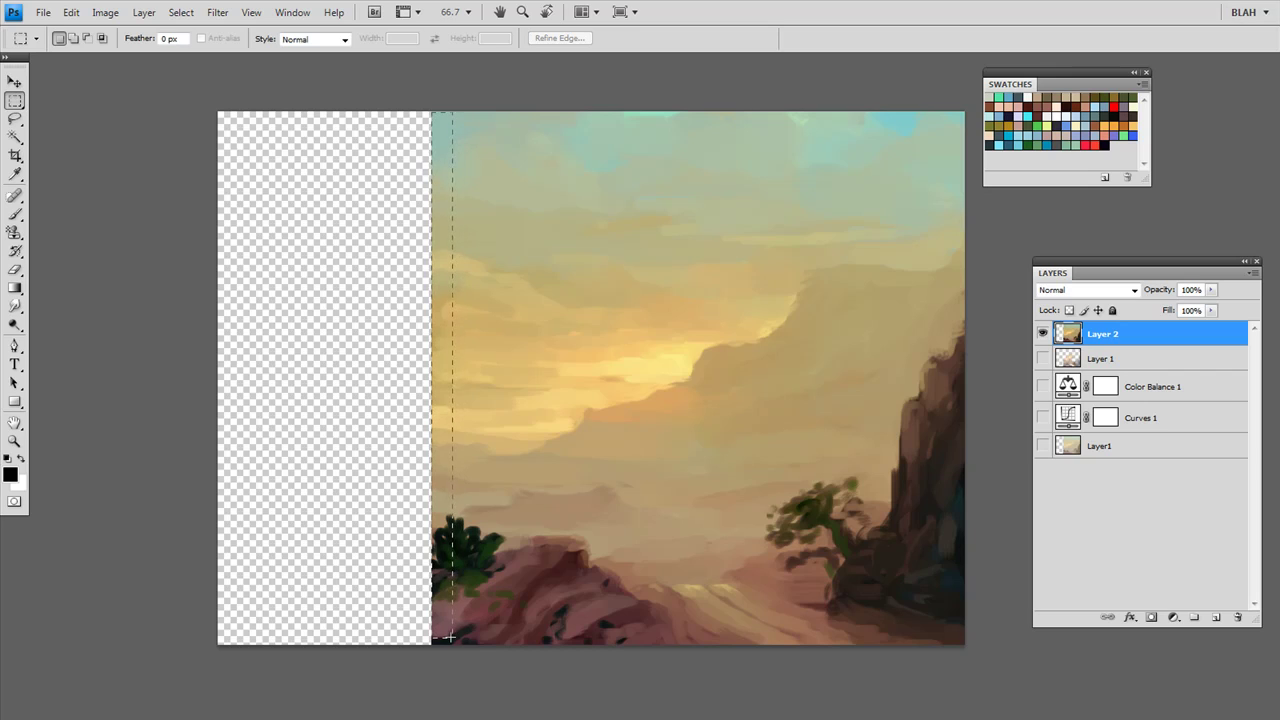
{"action": "left_click", "coordinate": [440, 100]}
{"action": "left_click_drag", "start_coordinate": [431, 665], "coordinate": [431, 665]}
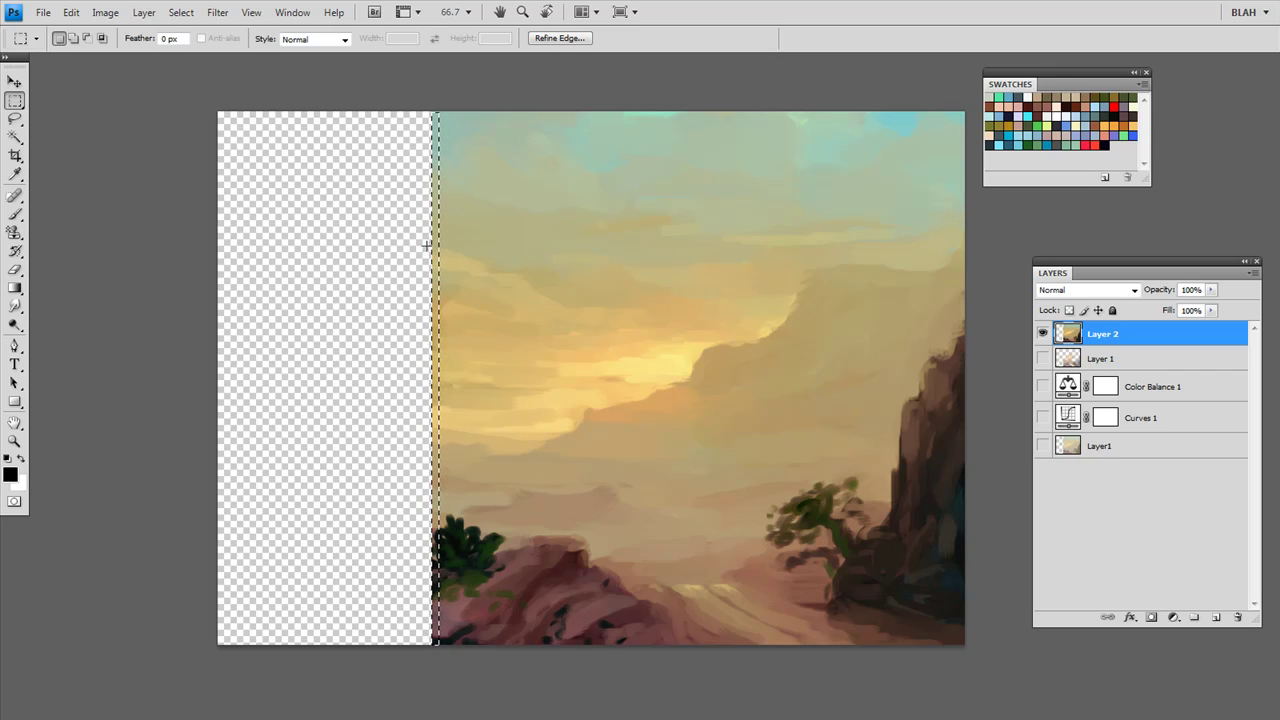
Step: Free-transform the selected edge strip leftward to the canvas edge, commit it, and deselect
{"action": "key", "text": "v"}
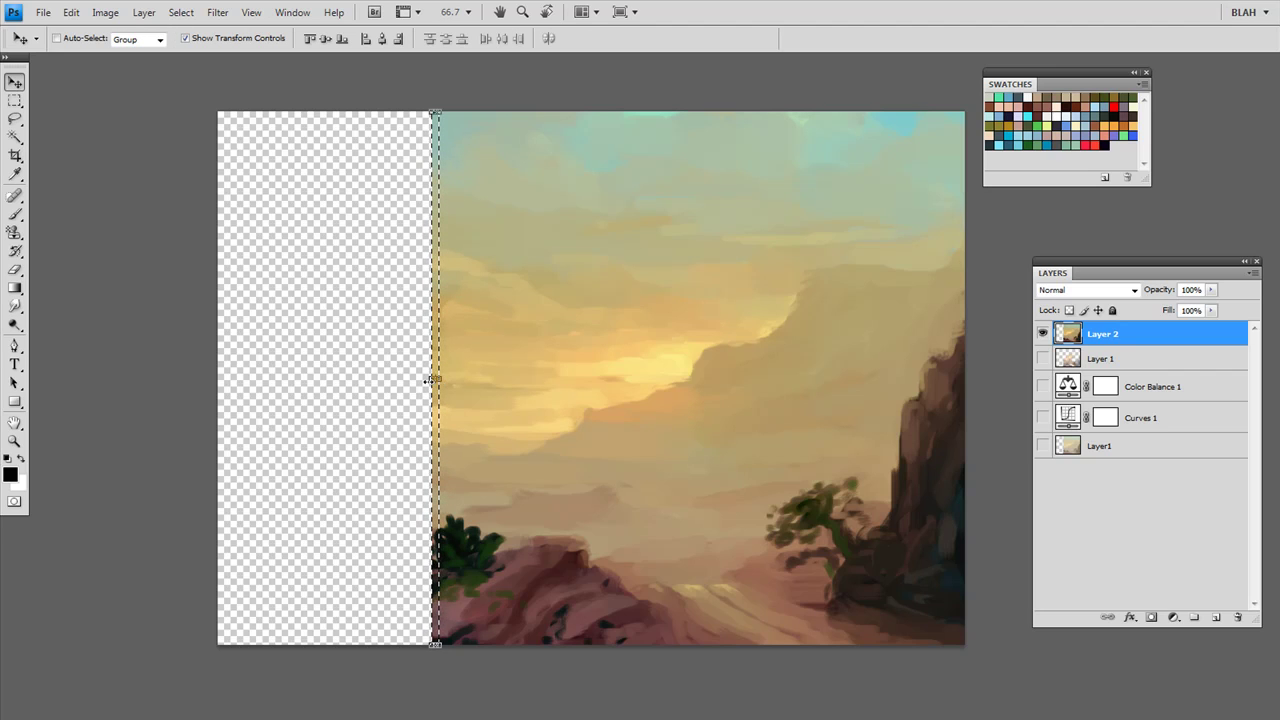
{"action": "key", "text": "ctrl+t"}
{"action": "left_click_drag", "start_coordinate": [432, 380], "coordinate": [198, 396]}
{"action": "key", "text": "Return"}
{"action": "key", "text": "ctrl+d"}
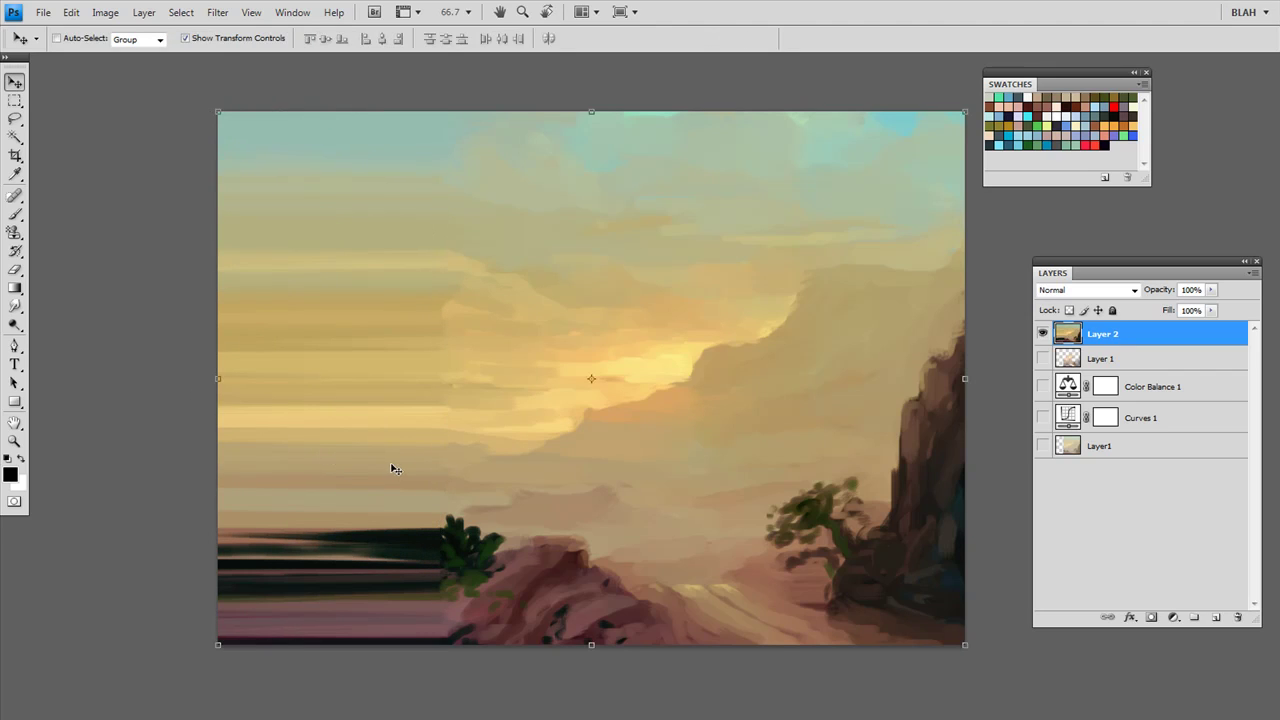